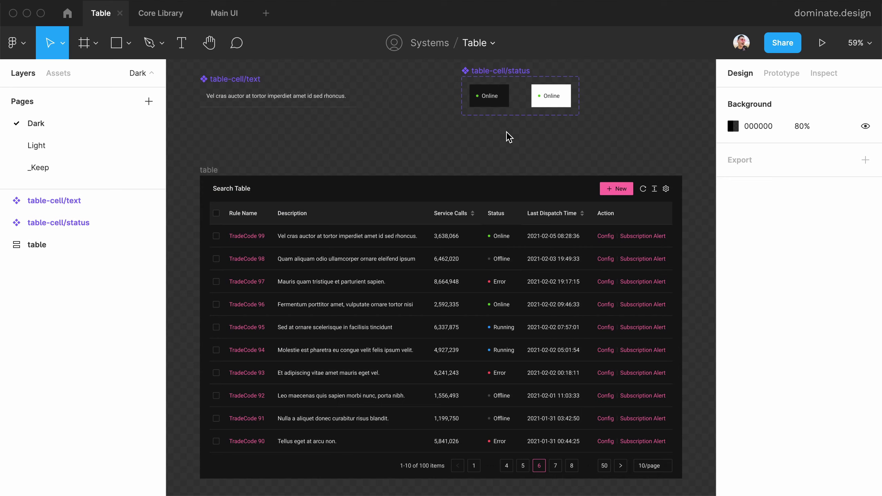
Find and select the table-cell/text component on the Table file's Dark page.
click(158, 19)
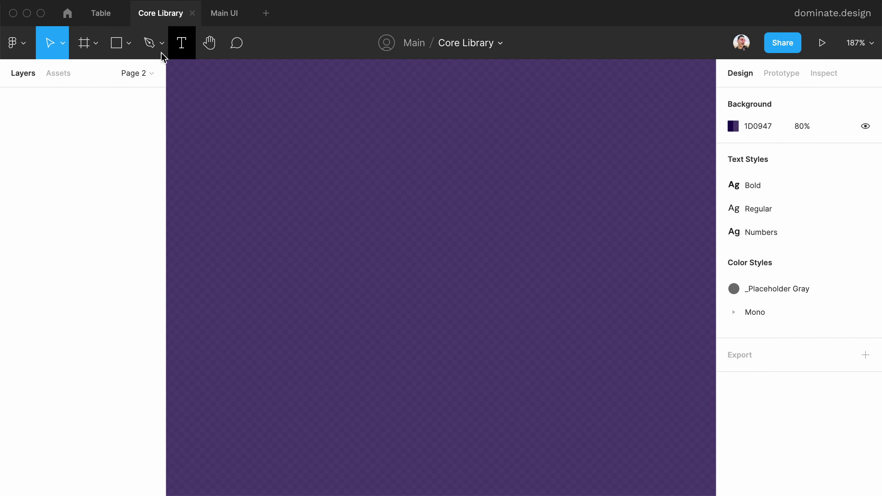
click(98, 19)
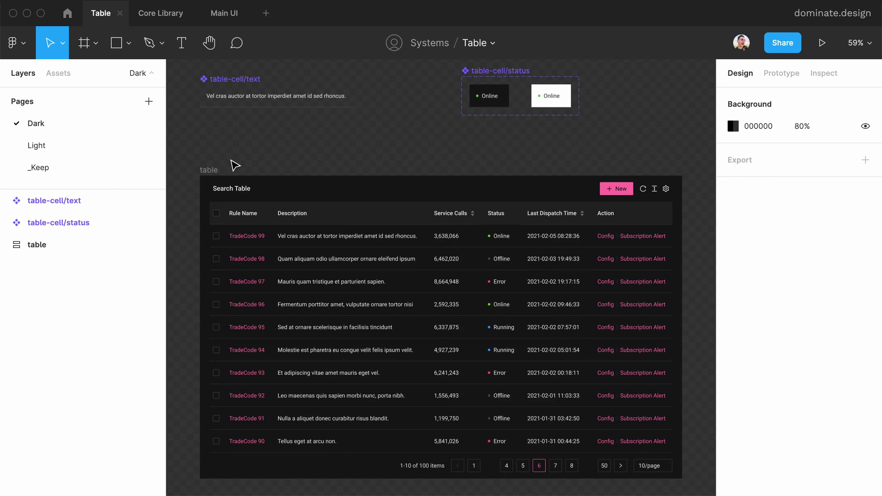
key(Page_Down)
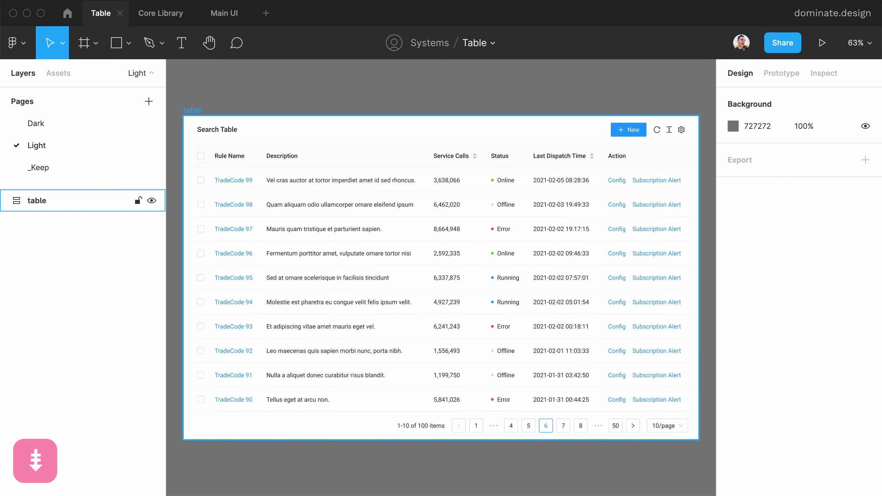
key(Page_Down)
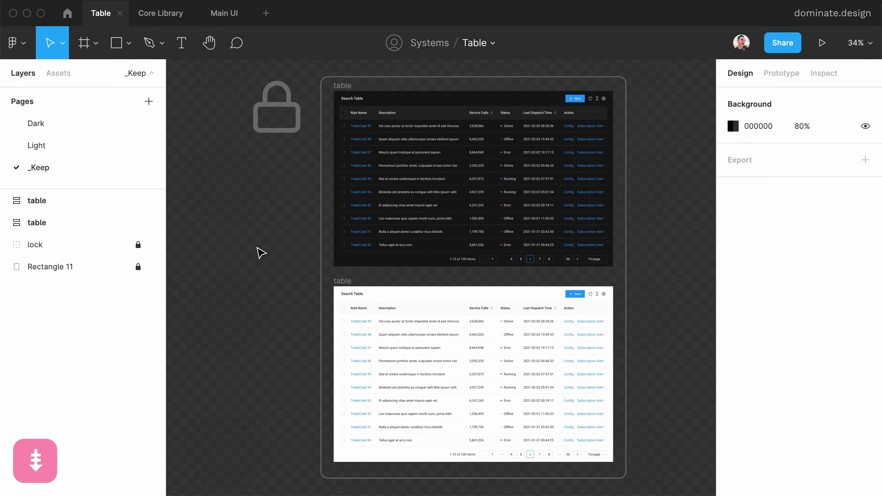
key(Page_Down)
click(340, 90)
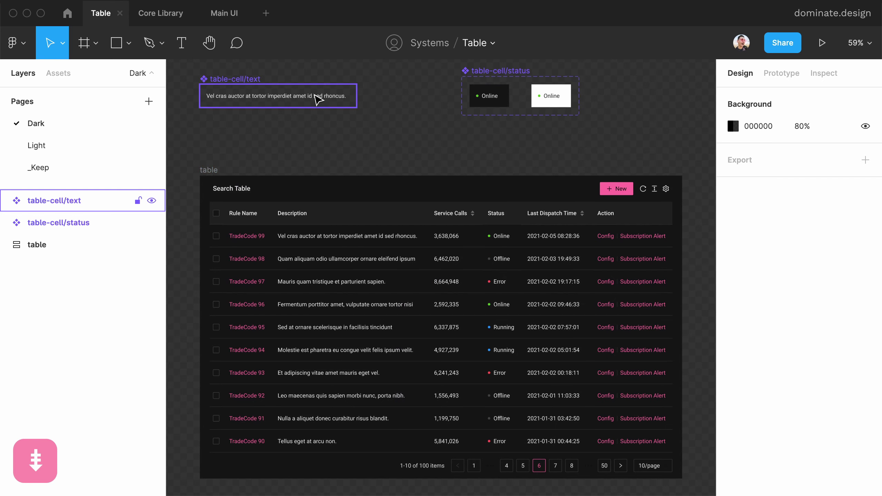
Paste a copy of table-cell/text into Core Library, detach it, and make it a component.
key(super+c)
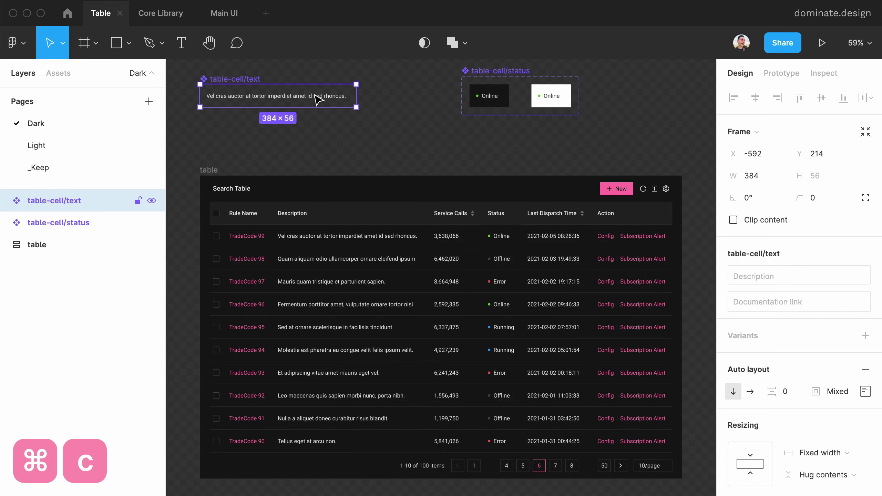
key(super+alt+Right)
key(super+v)
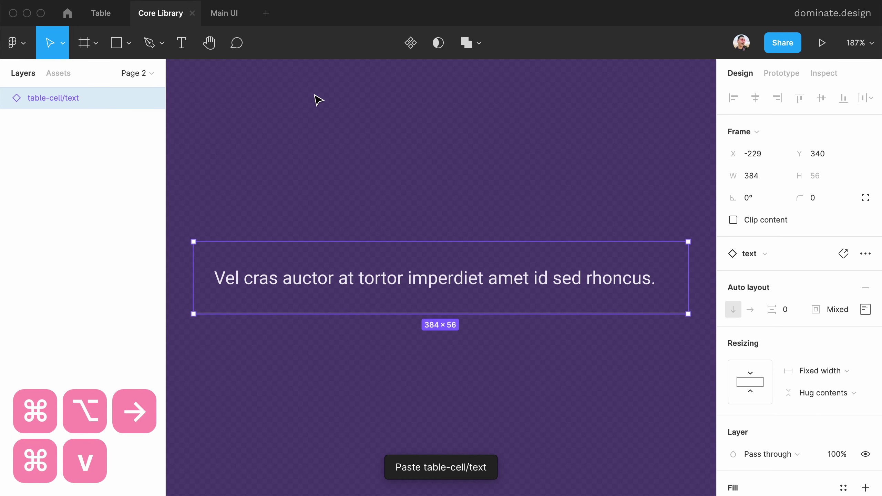
key(super+alt+b)
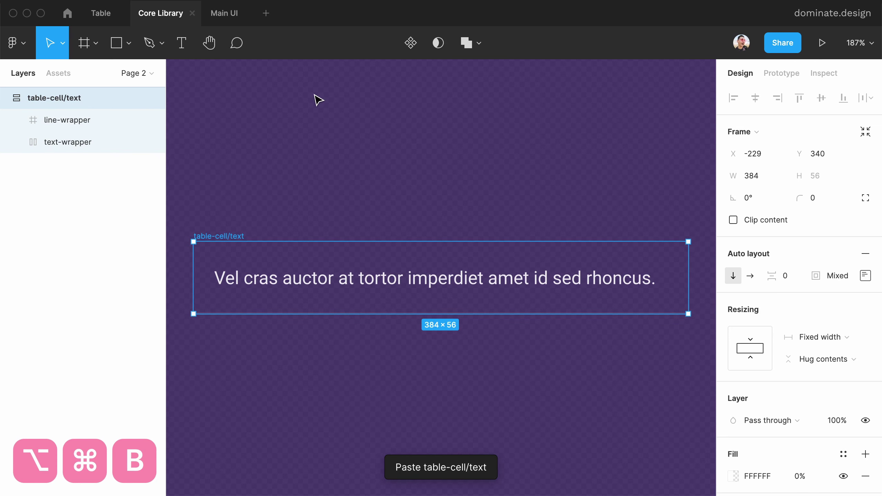
key(super+alt+k)
Publish the Core Library update containing the new table-cell/text component.
key(alt+3)
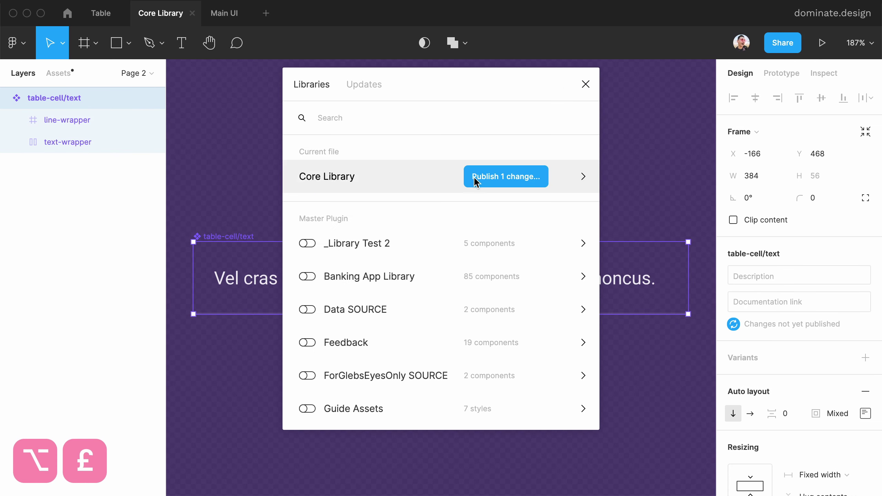
click(474, 179)
click(552, 342)
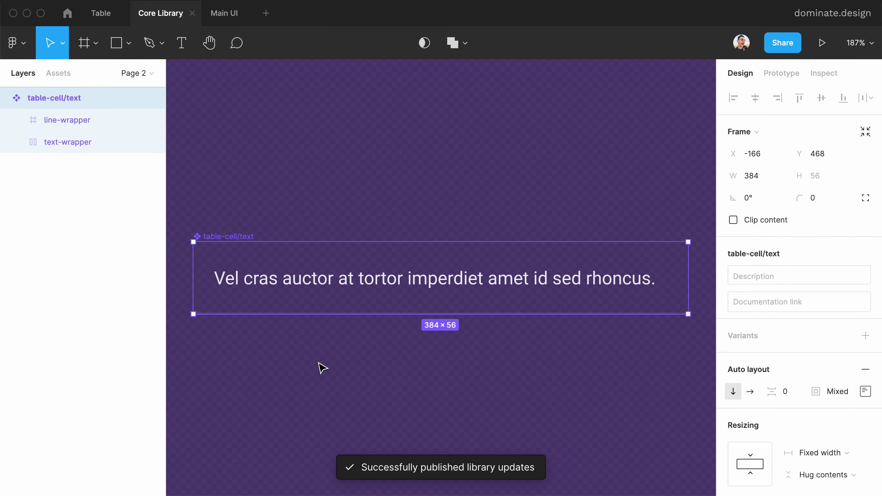
Save Core Library's table-cell/text as Master's target component, then return to the Table file.
right_click(274, 361)
mouse_move(332, 407)
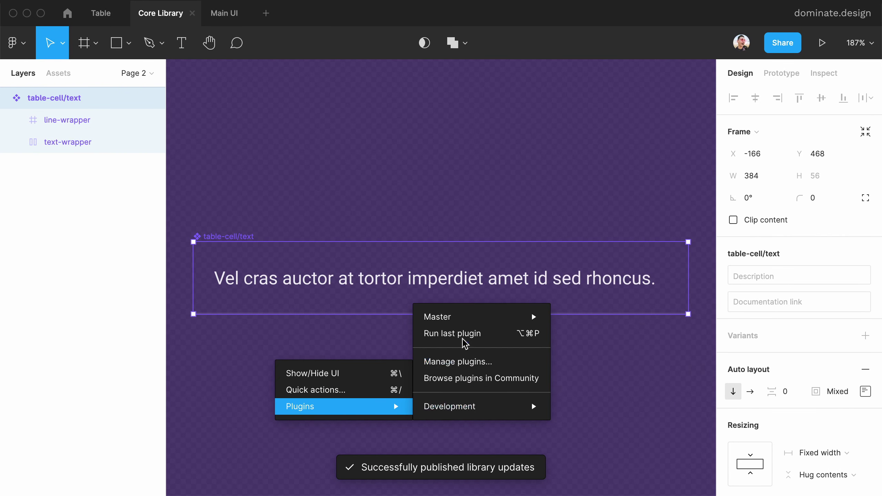
mouse_move(498, 316)
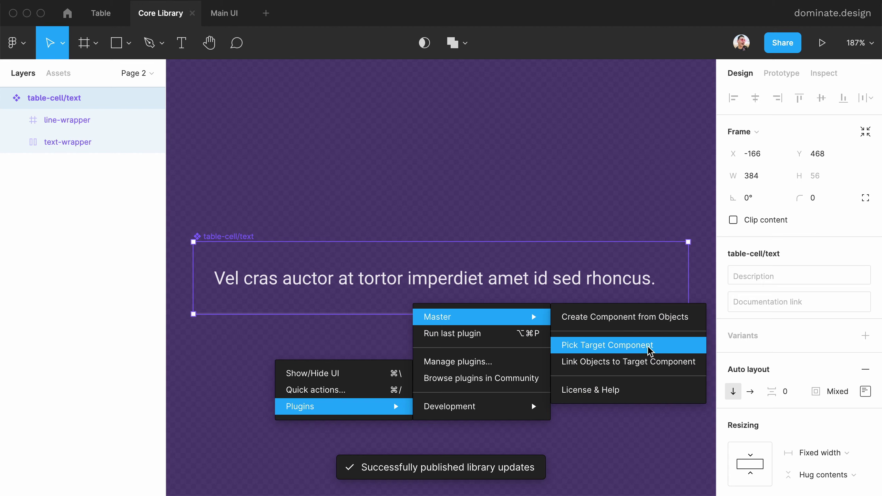
click(663, 346)
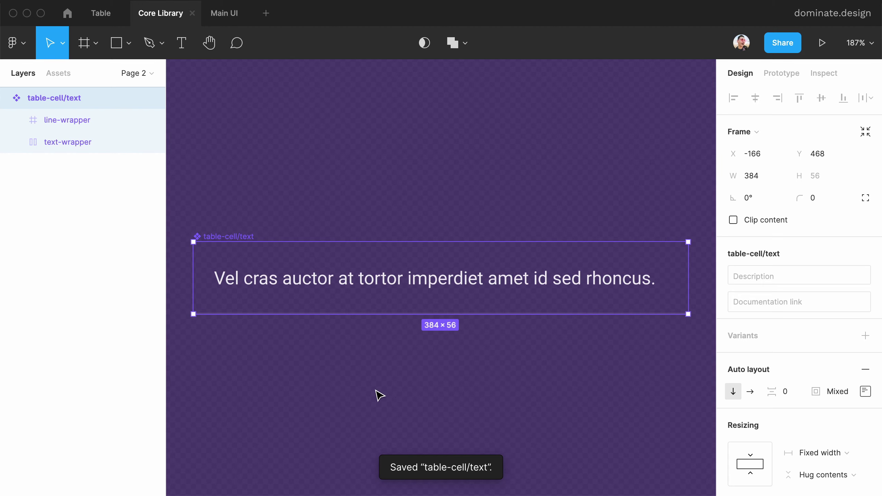
key(super+alt+Left)
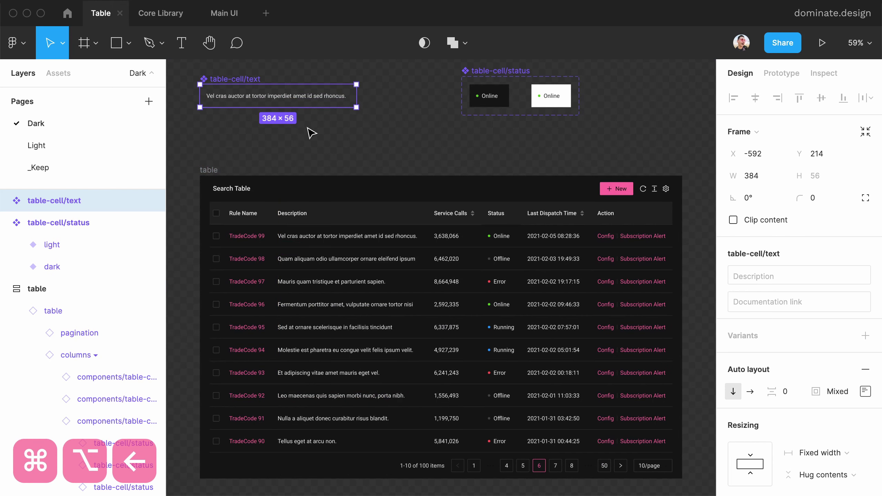
Link all 20 table-cell/text cells via Master, then open TradeCode 97's main component.
right_click(239, 125)
mouse_move(323, 179)
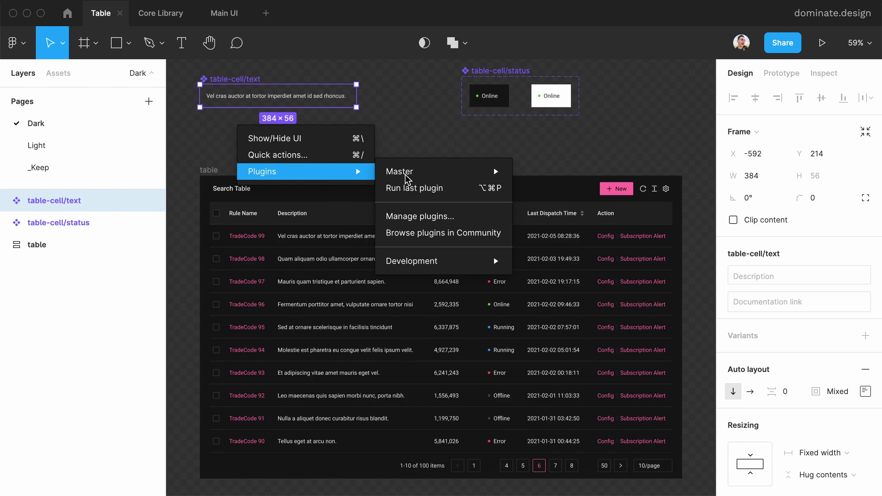
mouse_move(425, 171)
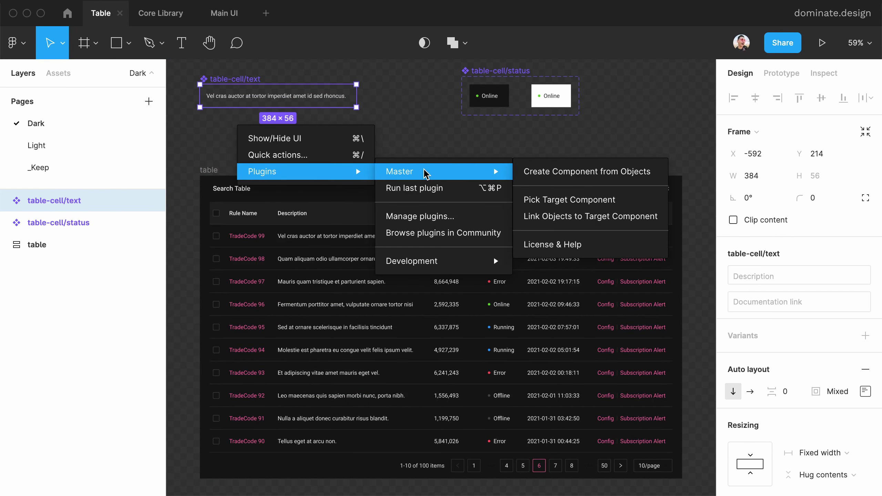
click(551, 217)
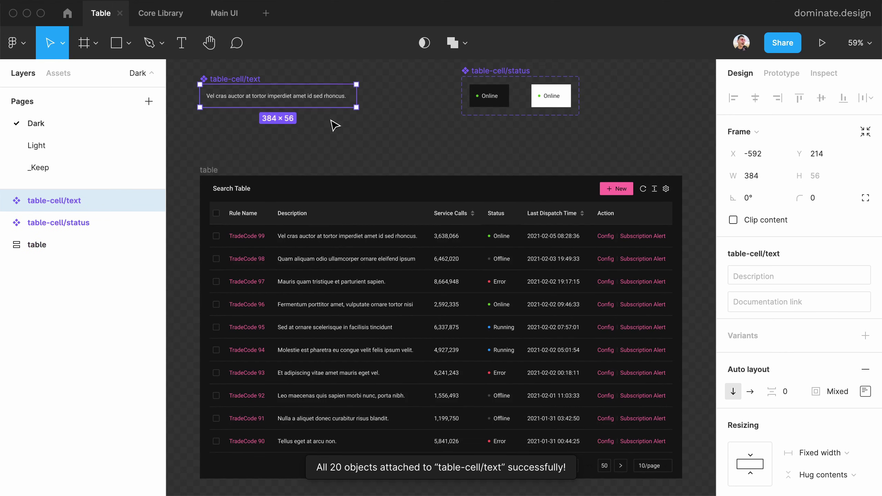
super+click(423, 289)
click(843, 226)
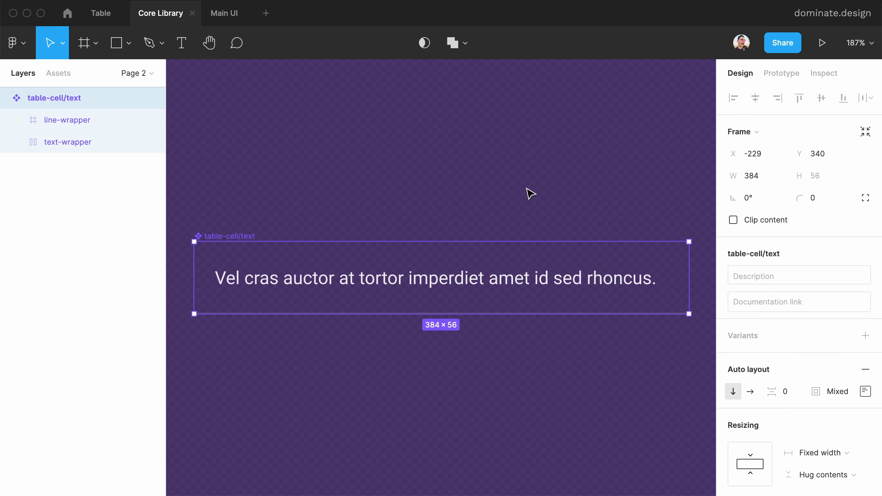
Confirm a cell on the Light page also leads to the Core Library main component.
key(super+alt+Left)
key(Page_Down)
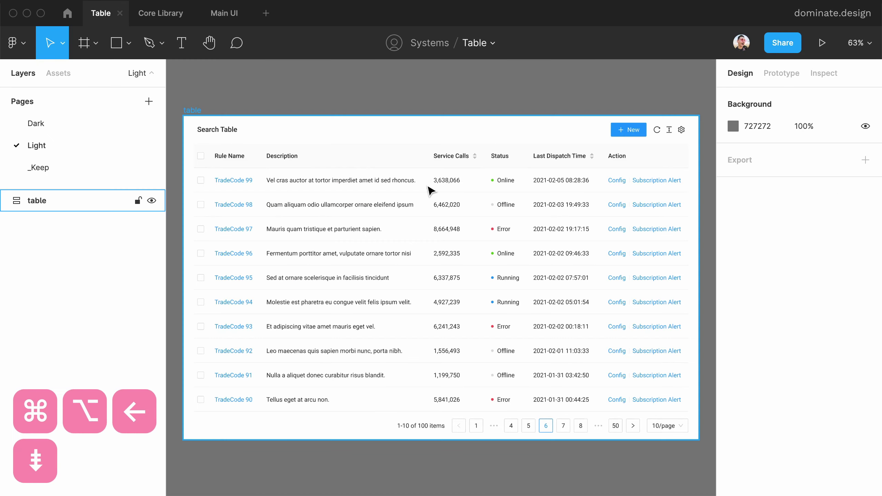
key(Page_Down)
click(834, 225)
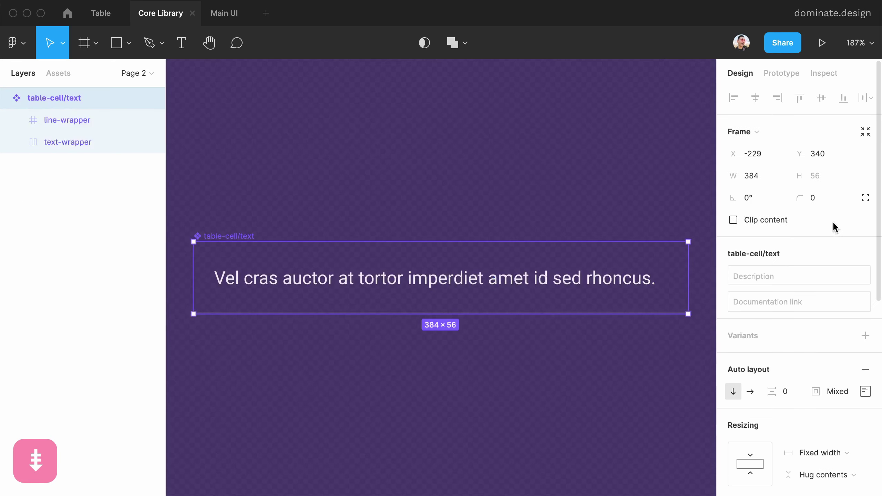
Confirm a description cell in the _Keep page's dark table points to Core Library.
key(super+alt+Left)
key(Page_Down)
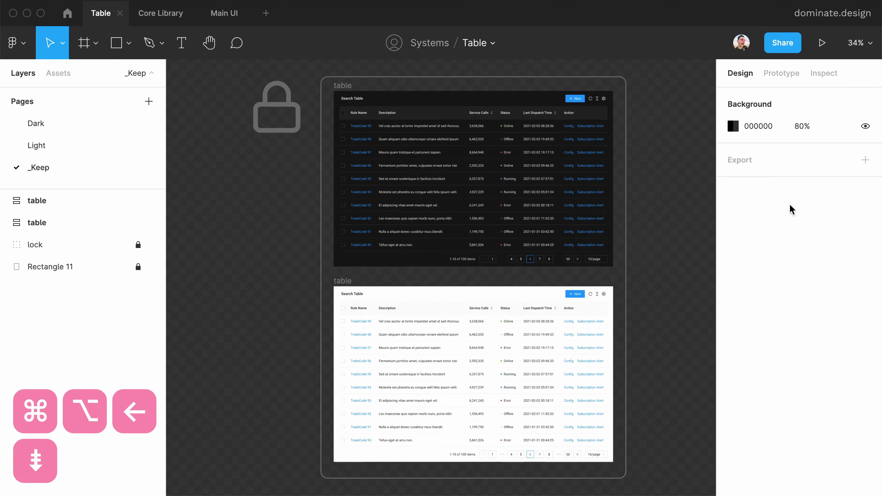
key(super)
super+click(453, 217)
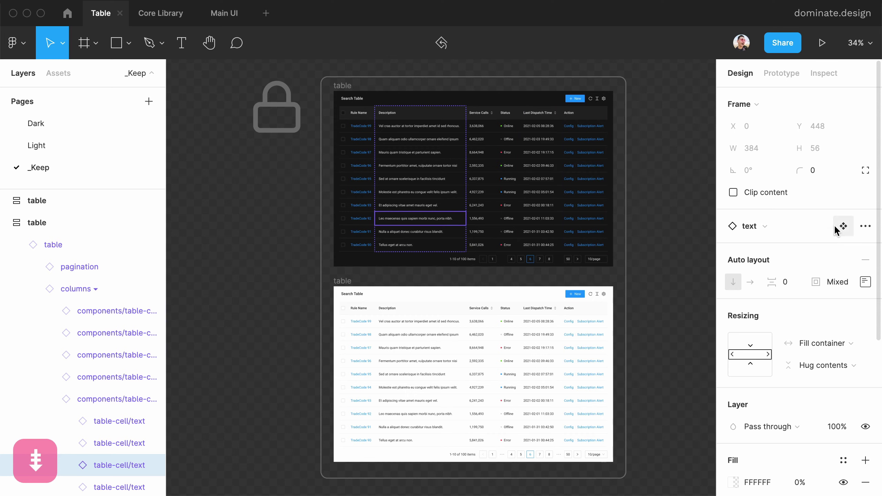
click(837, 229)
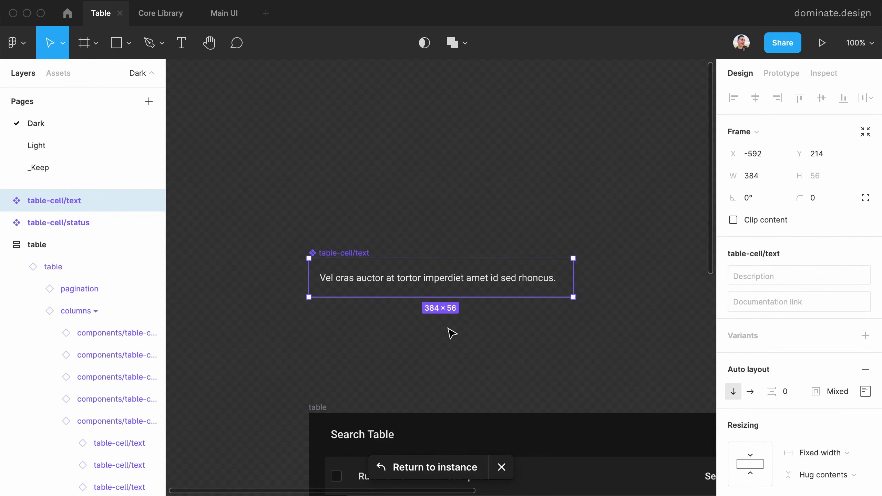
Fit the page in view and return to the Table file's Dark page.
key(shift+1)
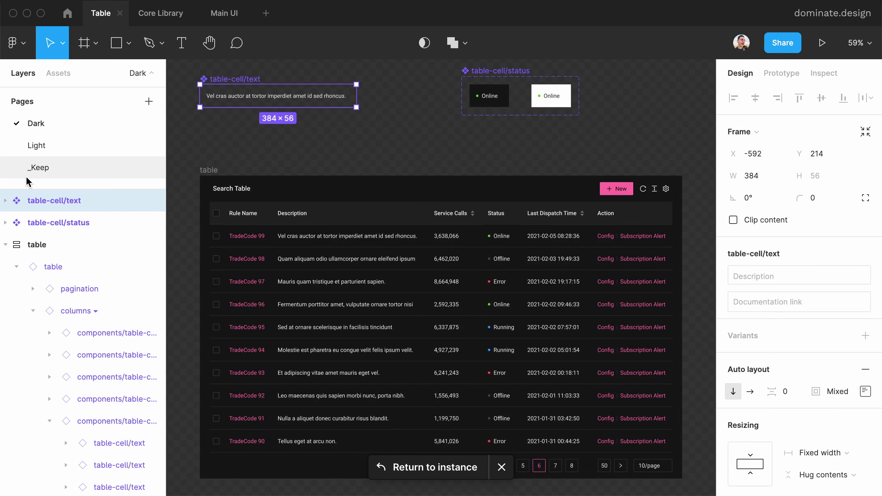
click(31, 172)
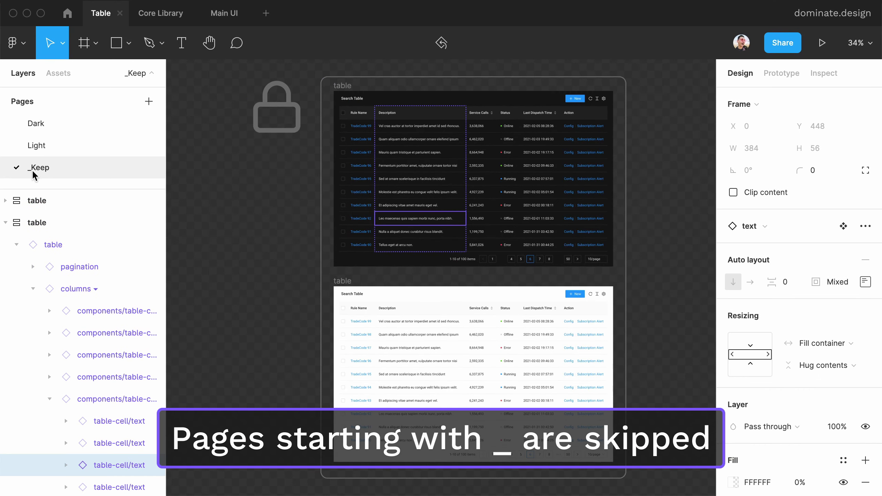
click(40, 123)
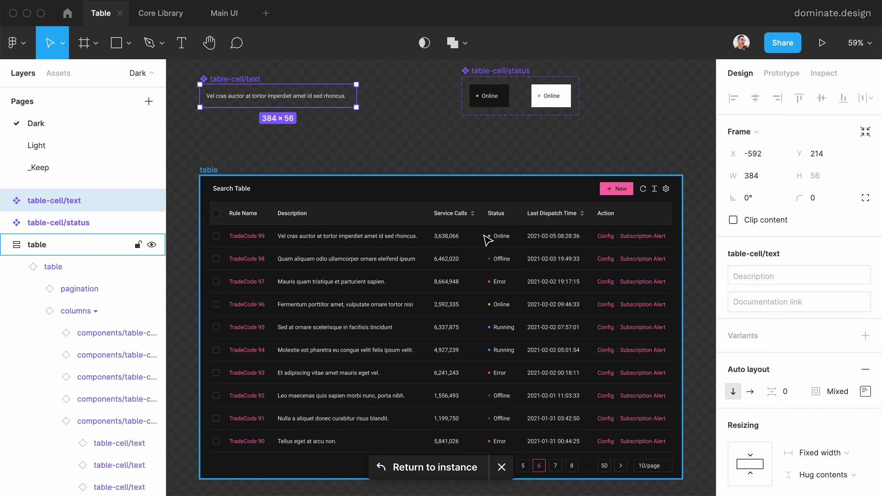
click(501, 466)
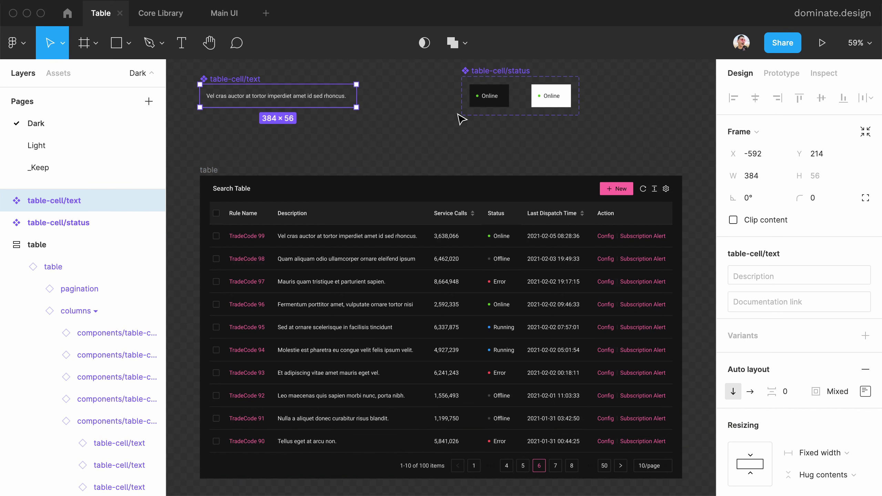
Copy the table-cell/status variant set into the Core Library file.
click(411, 160)
click(483, 72)
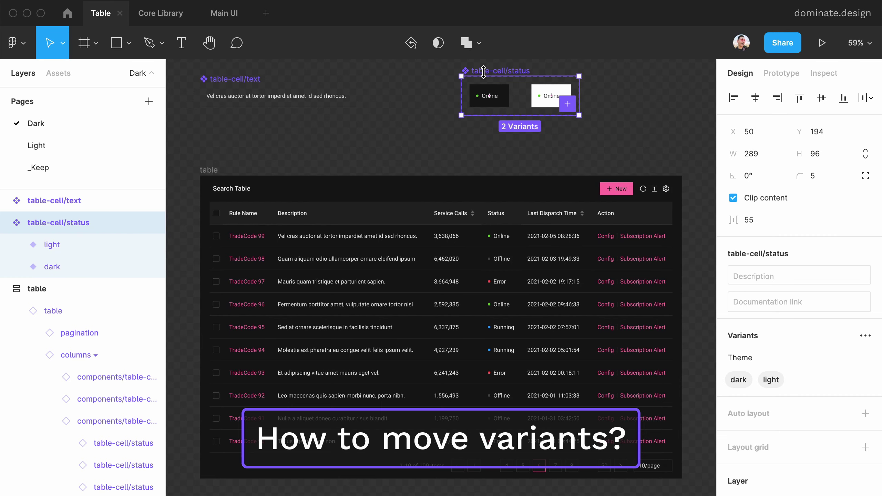
key(super+c)
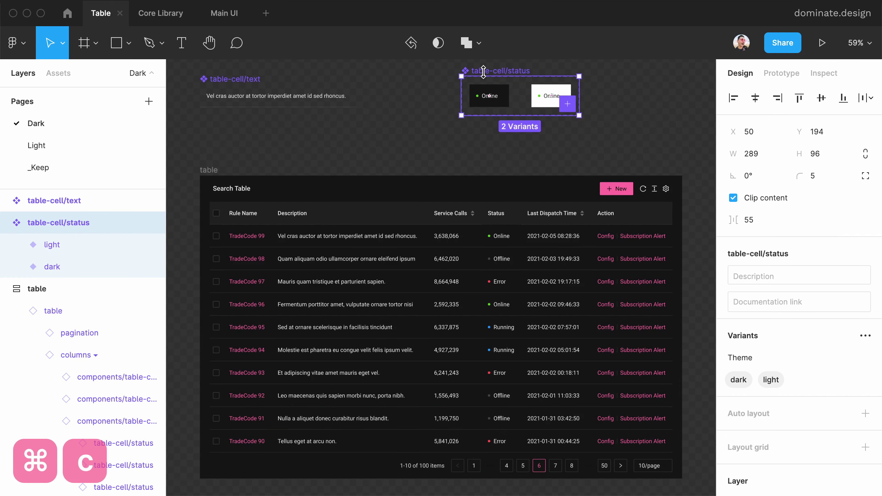
key(super+alt+Right)
click(419, 185)
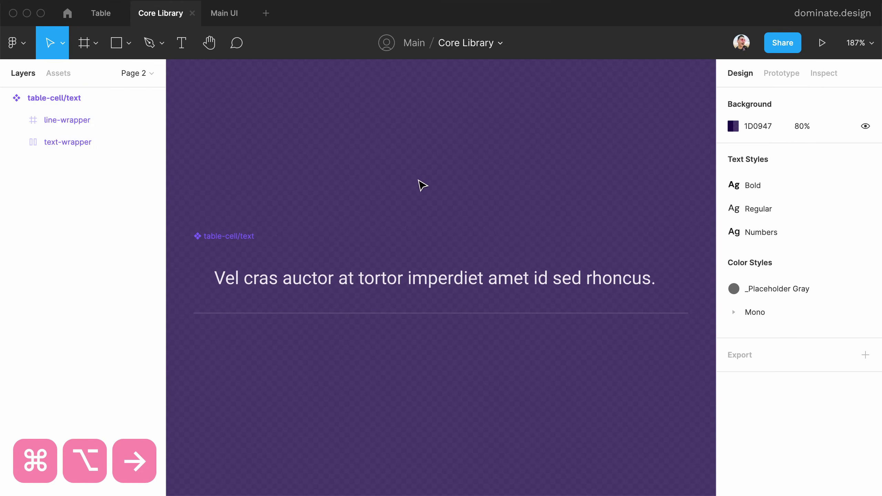
scroll(420, 184, down, 5)
key(super+v)
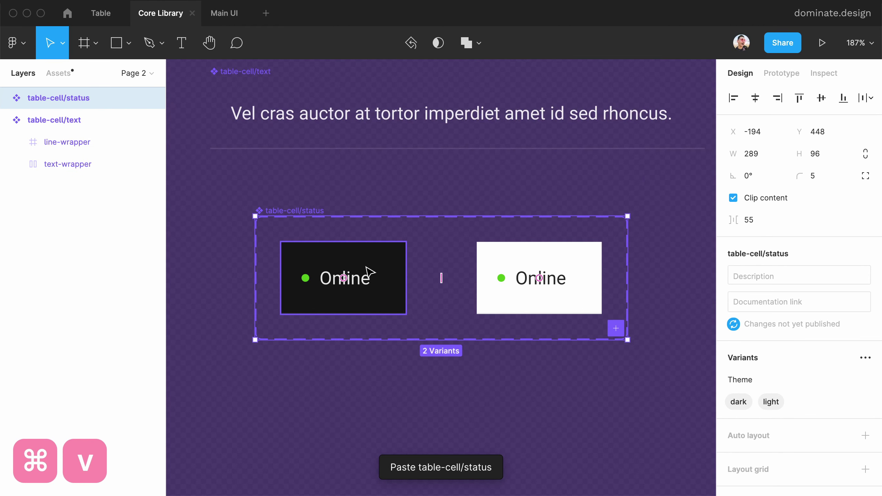
Publish the added table-cell/status component as a library update.
key(alt+2)
key(alt+3)
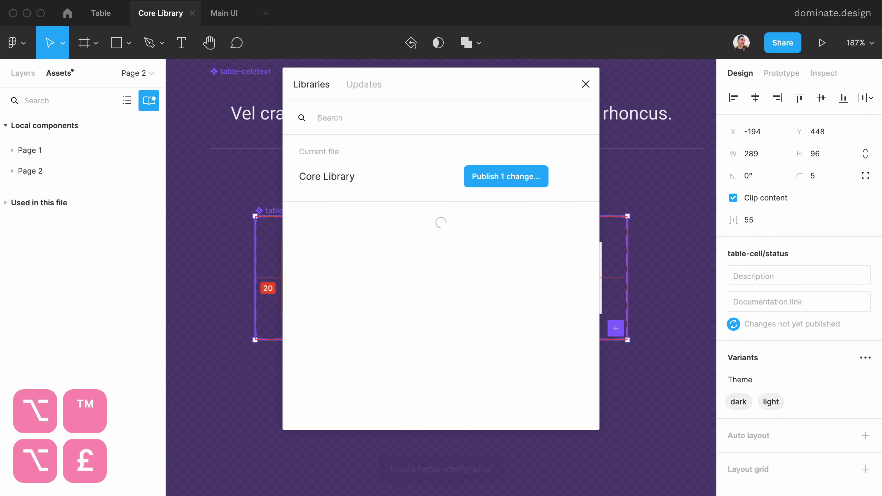
click(507, 176)
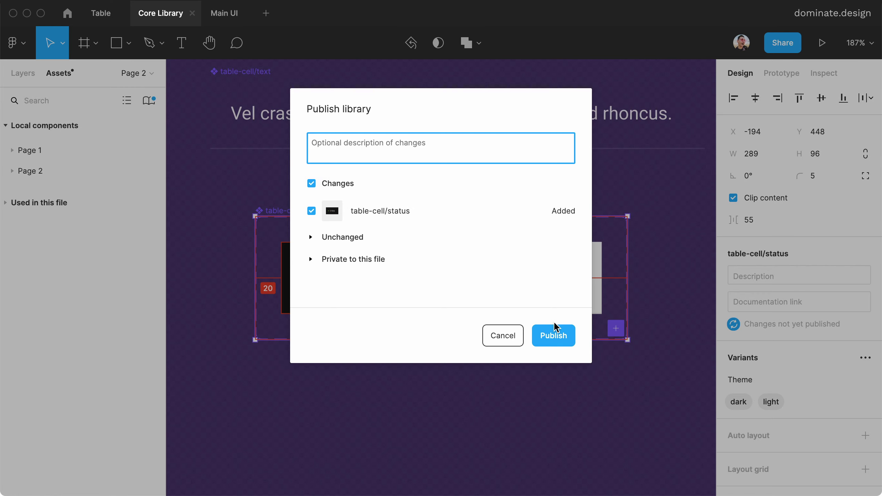
click(559, 335)
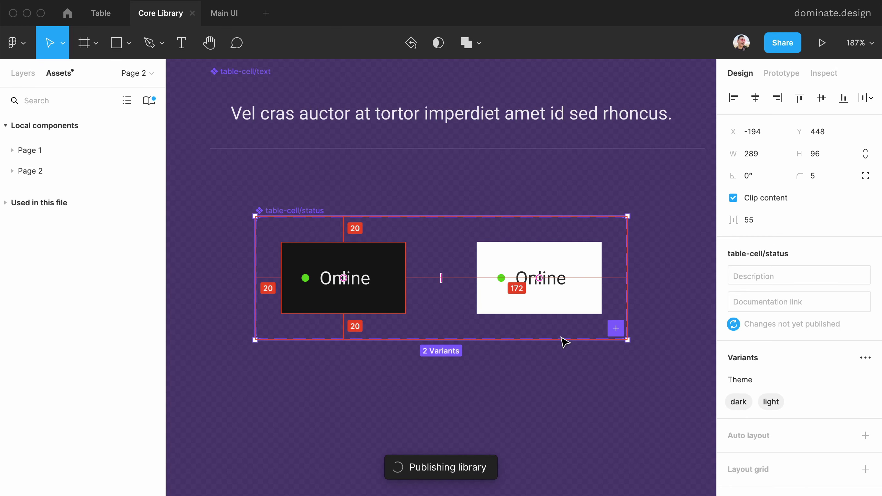
key(alt+1)
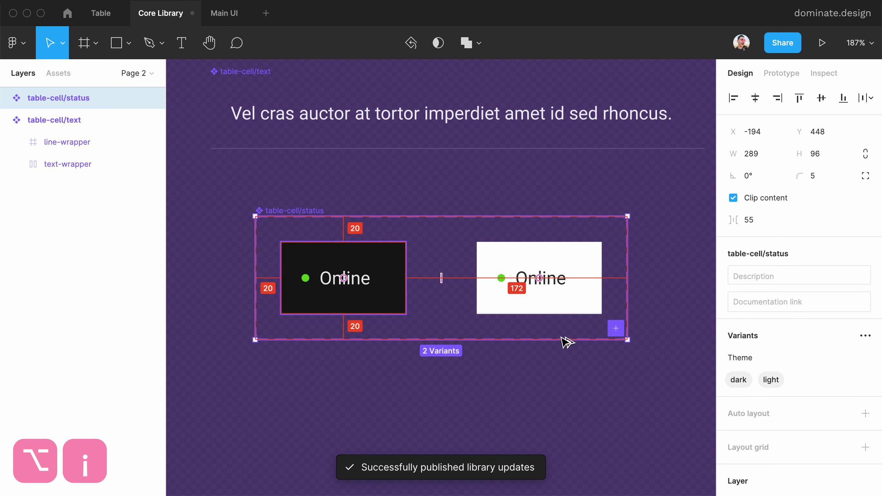
Save Core Library's dark table-cell/status variant as Master's target component.
click(399, 295)
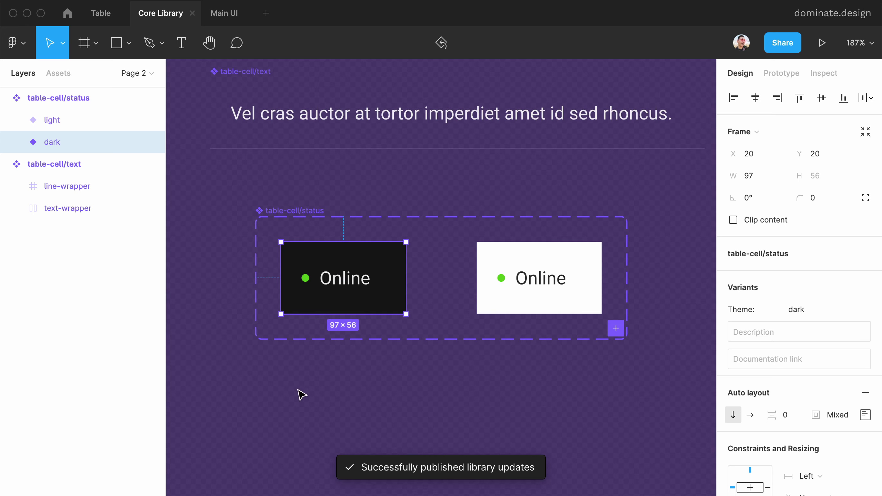
right_click(285, 389)
mouse_move(386, 437)
mouse_move(469, 344)
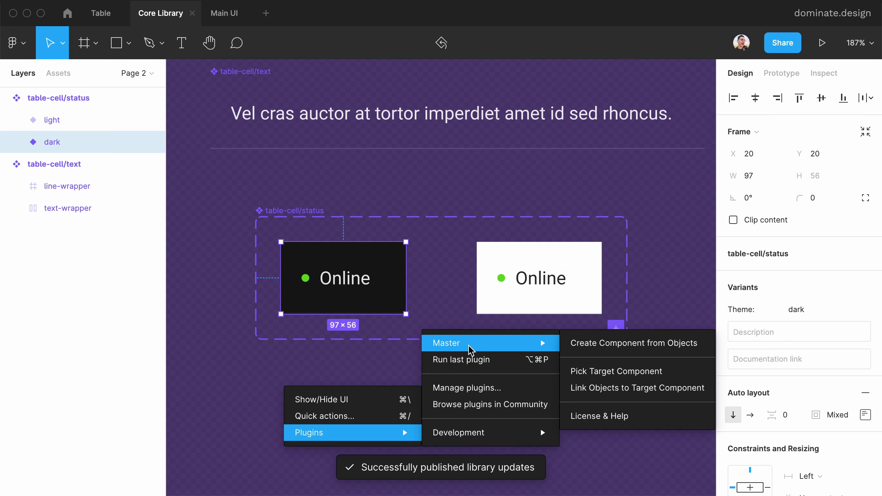
click(599, 374)
key(super+alt+Left)
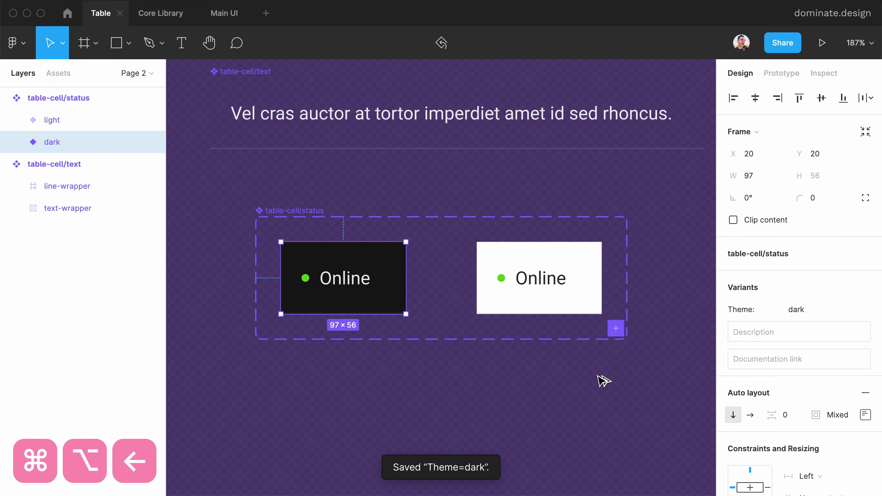
Link the 10 dark status cells to it and check the Error cell's main component.
click(508, 108)
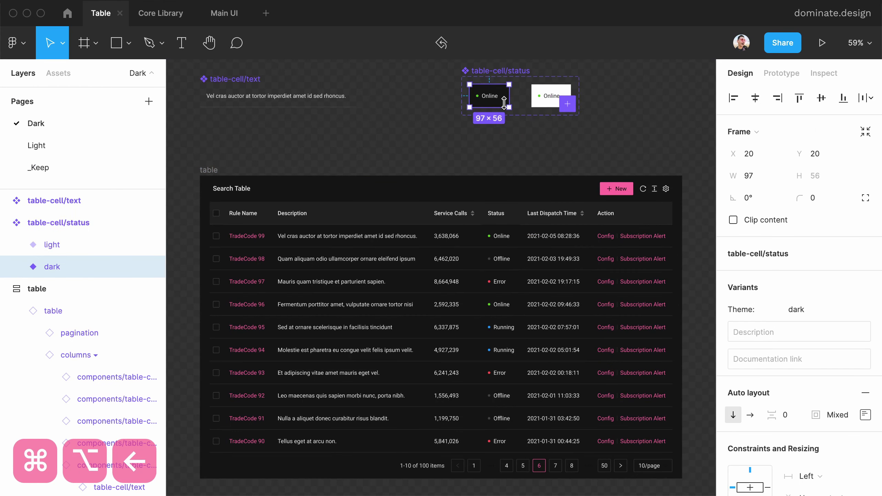
right_click(423, 103)
mouse_move(472, 152)
mouse_move(622, 146)
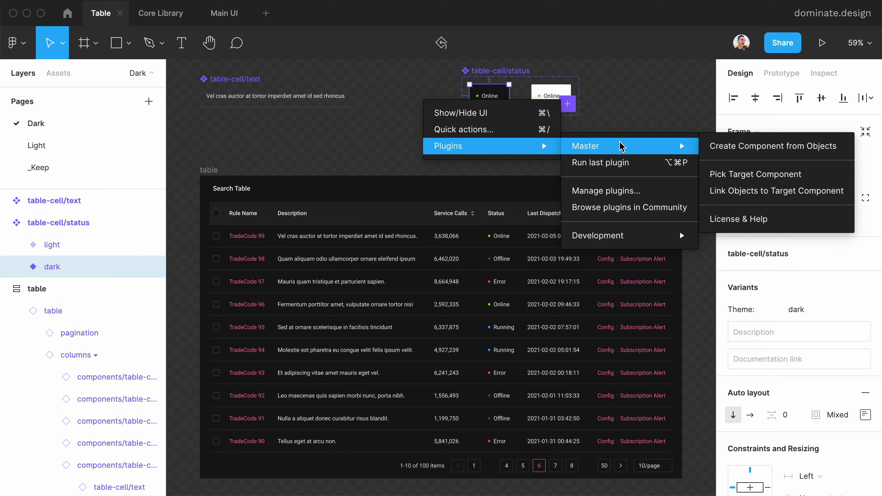
click(754, 191)
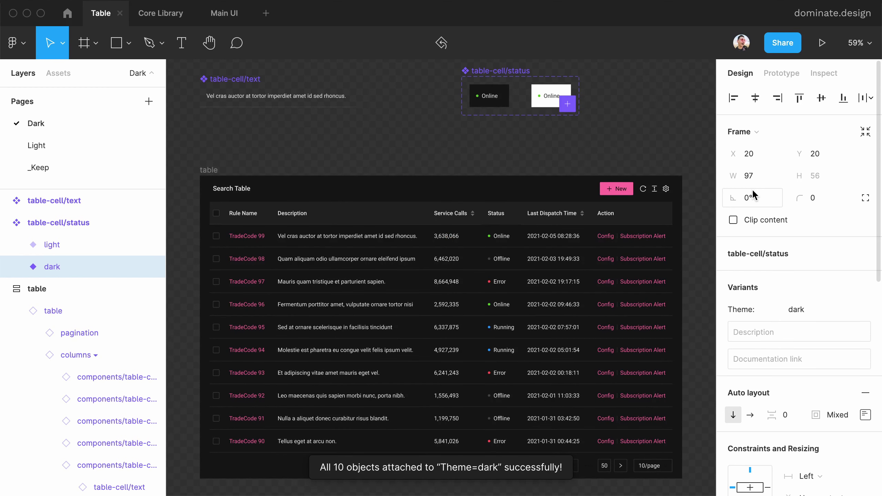
super+click(516, 282)
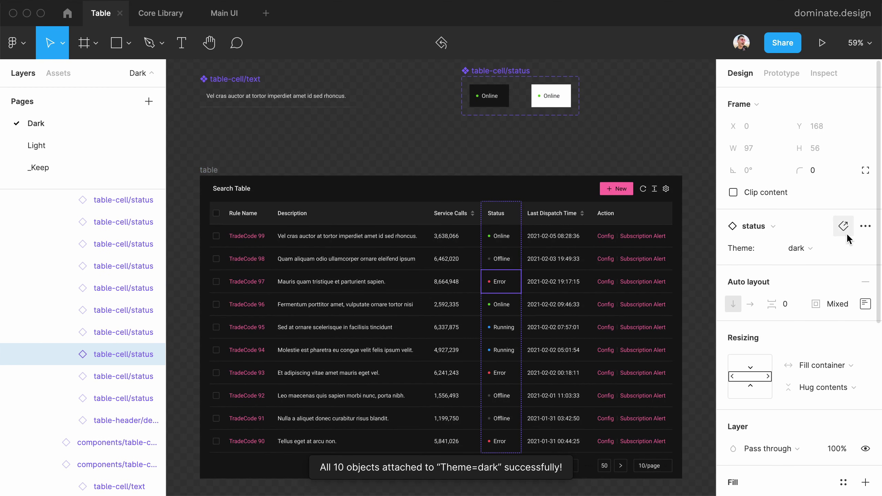
click(845, 231)
scroll(486, 334, right, 3)
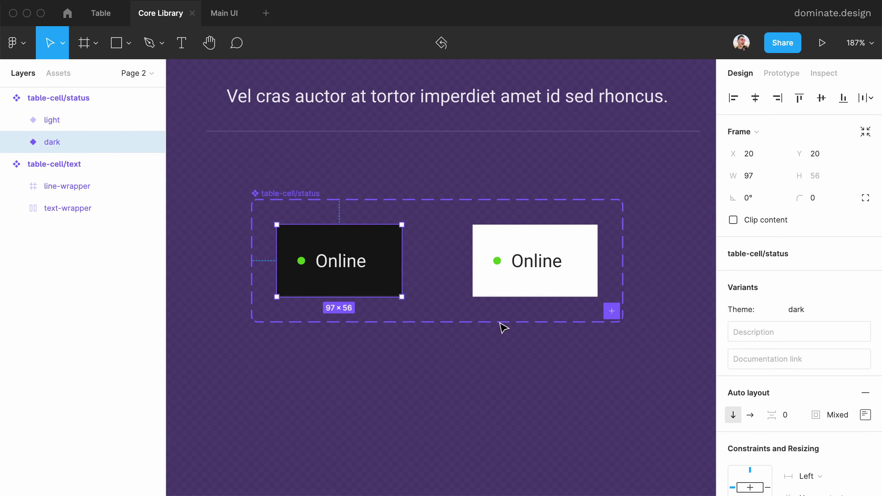
Target the light status variant and link the 10 light-table status cells to it.
click(569, 274)
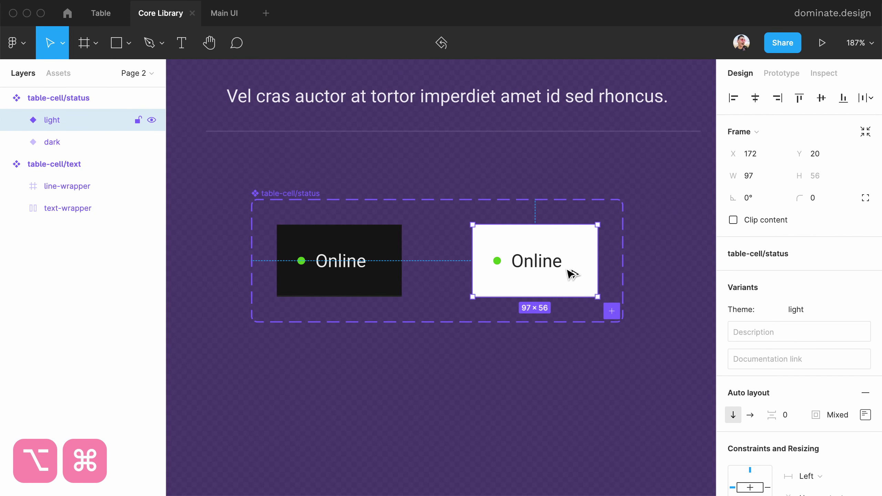
key(alt+super+p)
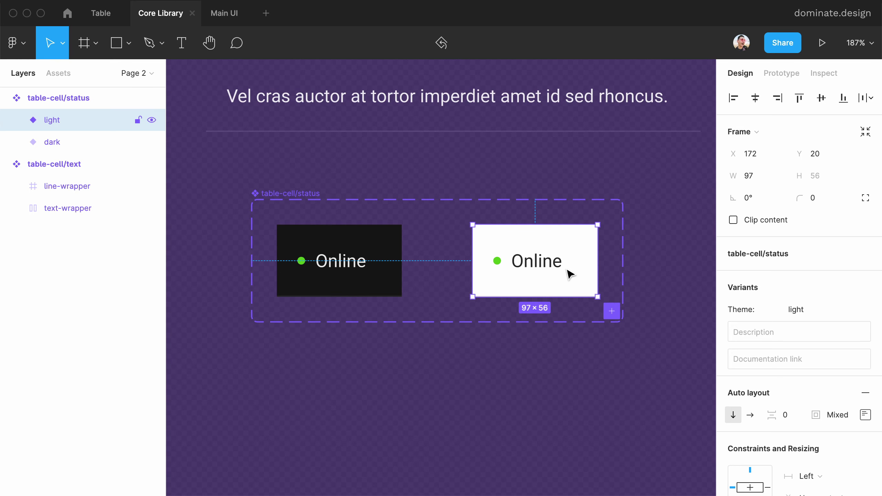
key(alt+super+Left)
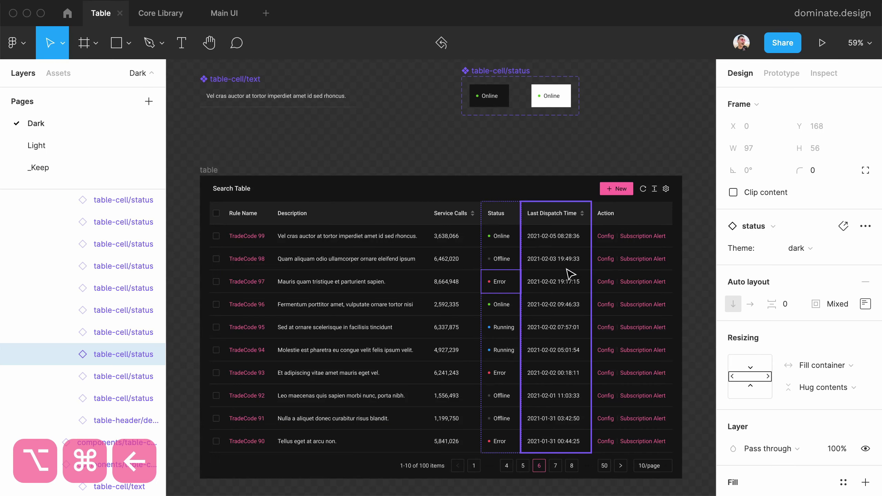
alt+super+click(536, 96)
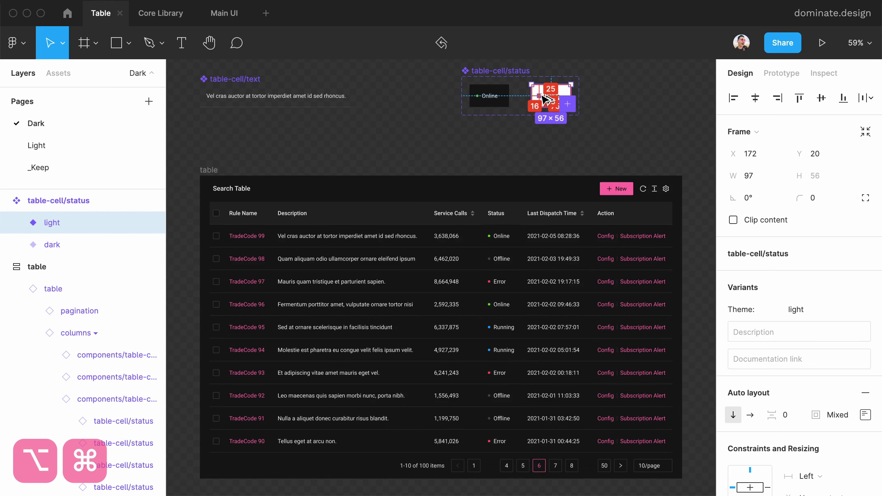
key(alt+super+p)
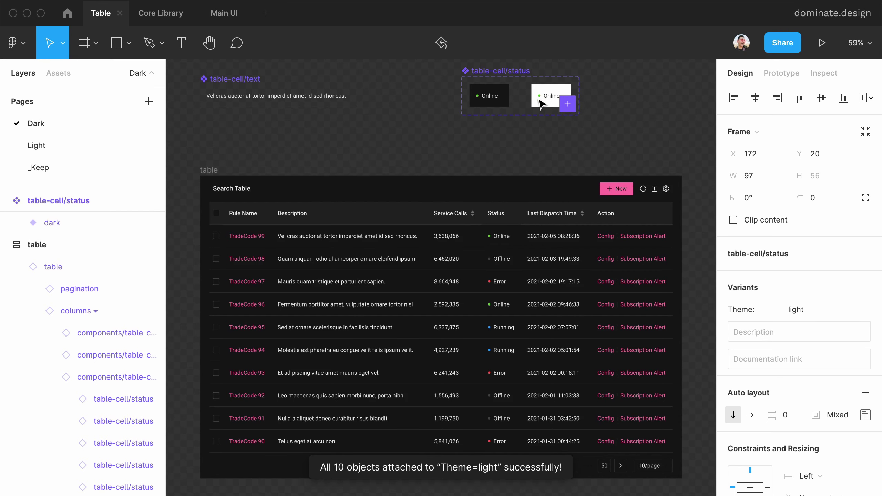
Verify a light-table Status cell's main component, then return to the Dark page.
key(Page_Down)
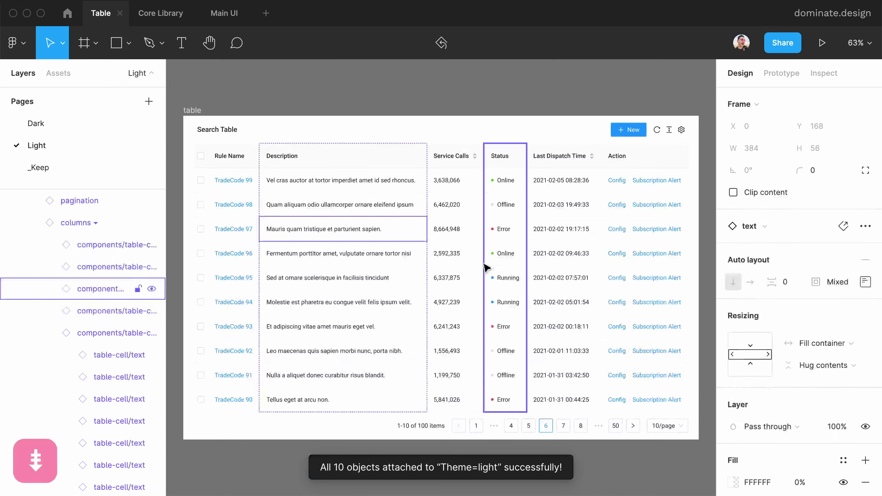
super+click(513, 250)
click(841, 226)
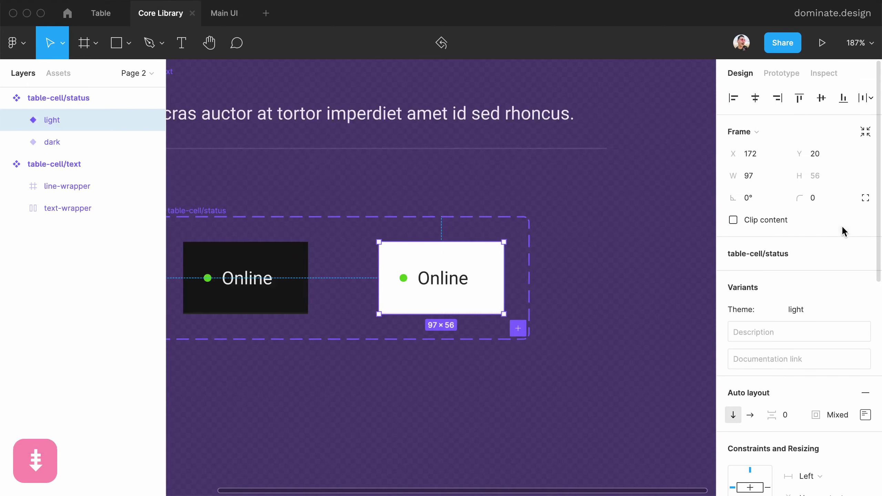
key(super+alt+Left)
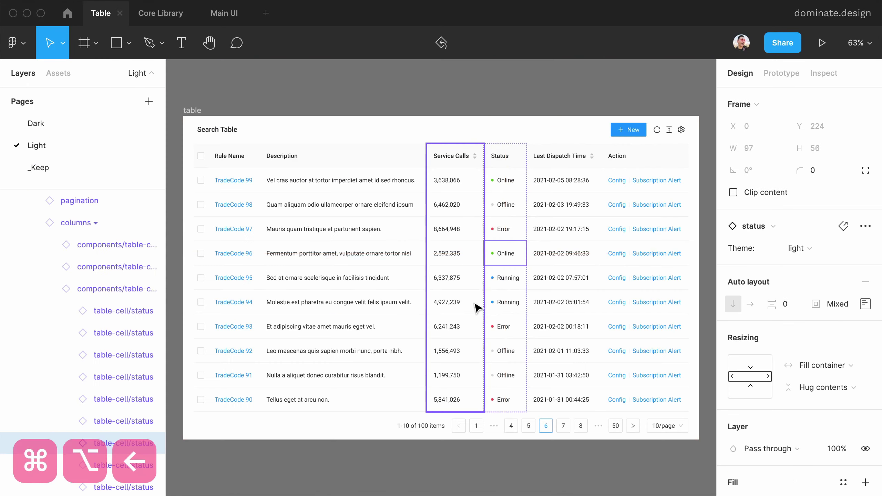
key(Page_Down)
key(Page_Down)
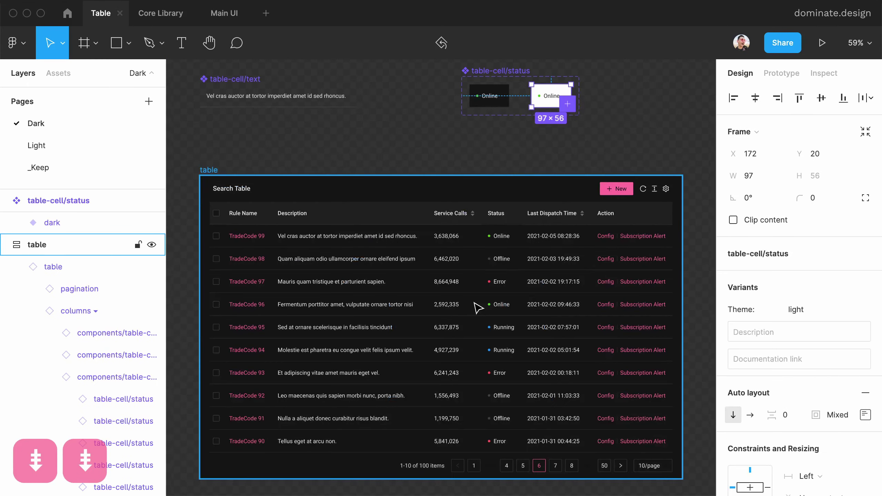
Select the table-cell/text main component and move to the Main UI file.
click(494, 144)
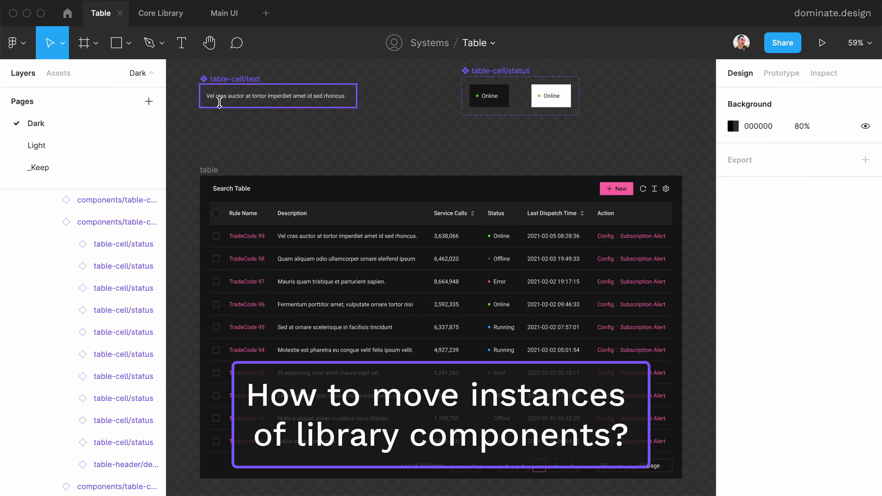
click(220, 101)
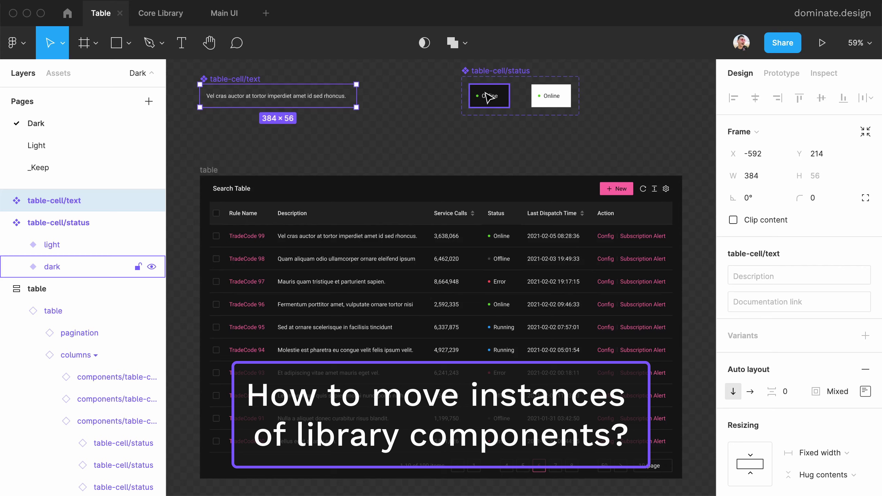
click(221, 22)
Trace the TradeCode 95 description cell to its main component, then go back to Table.
scroll(632, 270, up, 5)
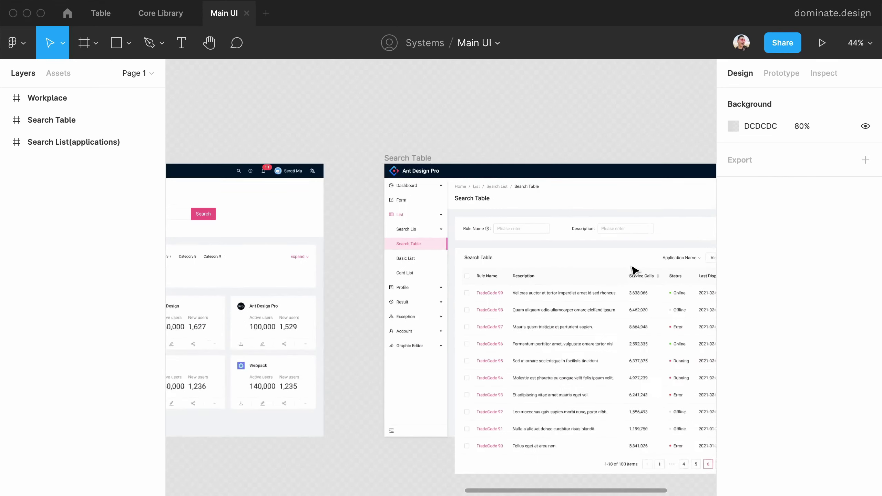
scroll(633, 270, up, 5)
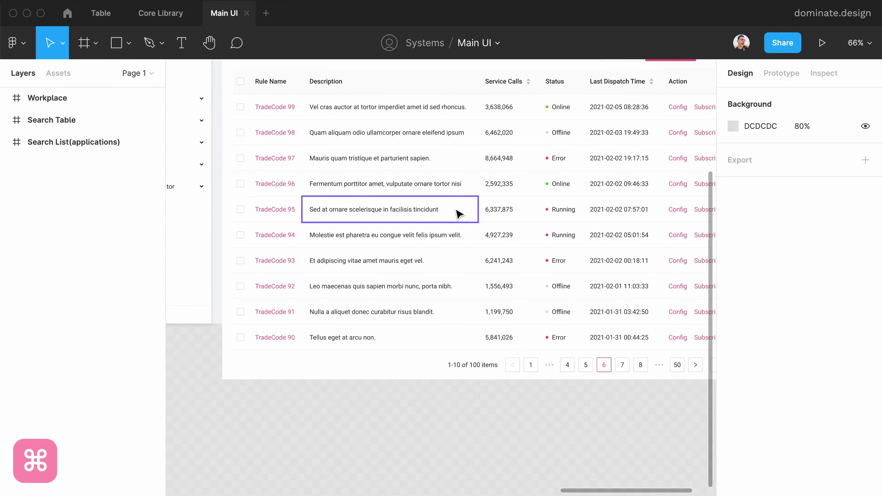
super+click(456, 210)
click(836, 223)
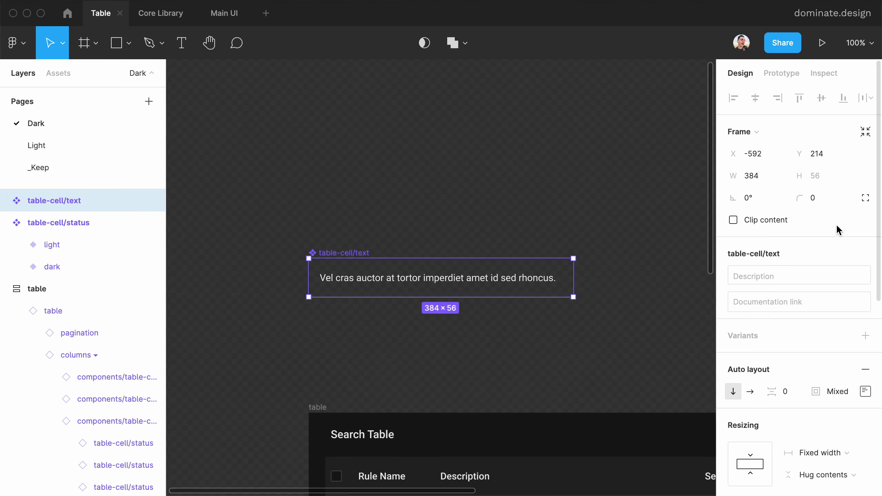
key(shift+1)
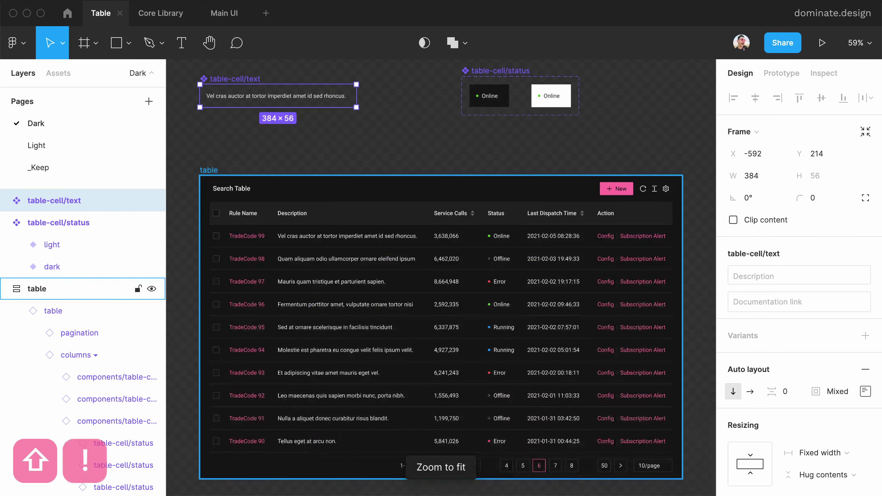
click(149, 13)
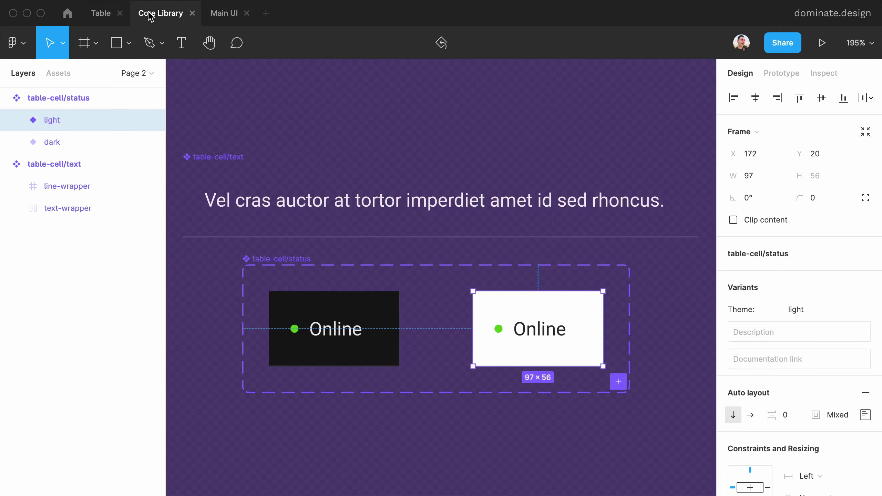
click(114, 22)
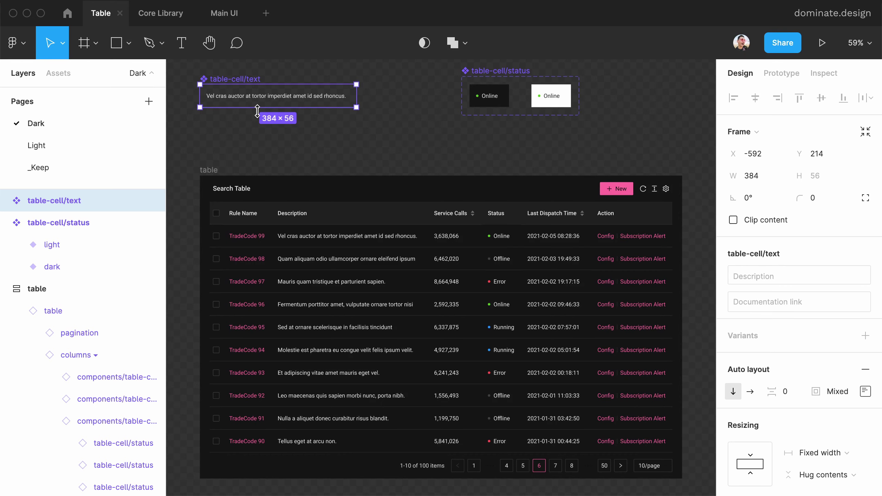
Save Core Library's table-cell/text as Master's target, then return to the Table file.
click(229, 13)
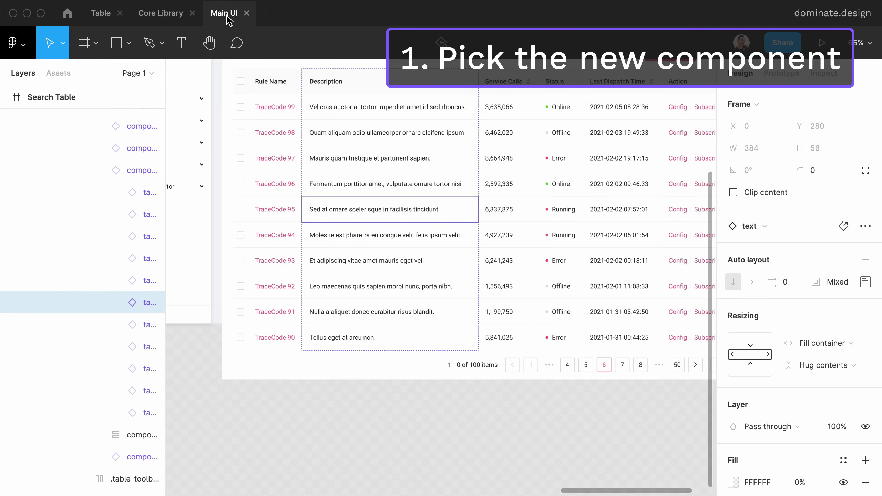
scroll(208, 115, up, 5)
scroll(208, 115, left, 3)
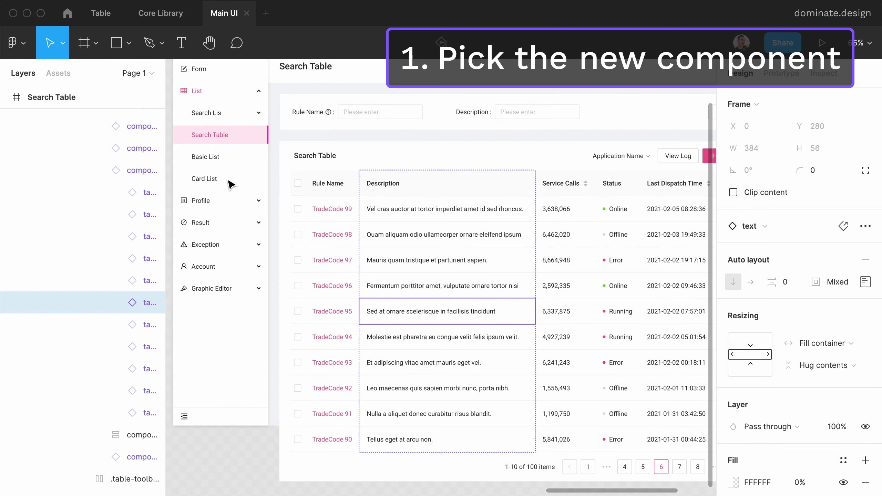
click(160, 13)
click(336, 217)
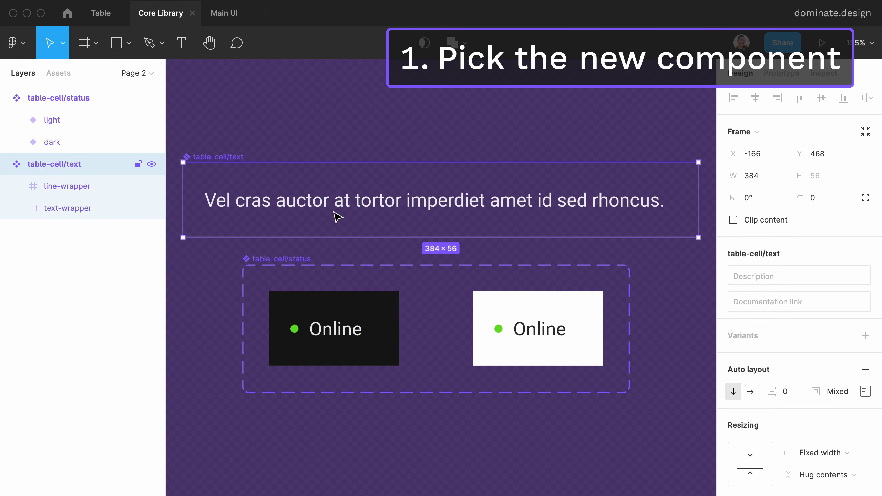
right_click(228, 107)
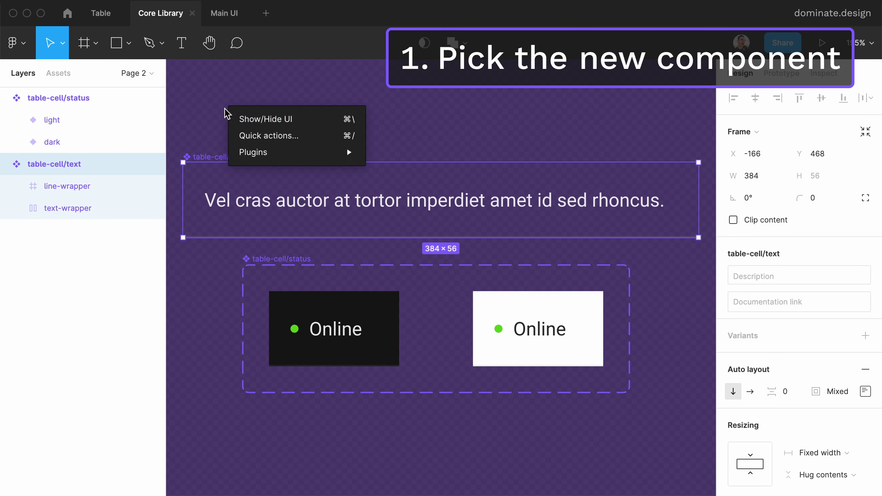
mouse_move(347, 153)
mouse_move(483, 152)
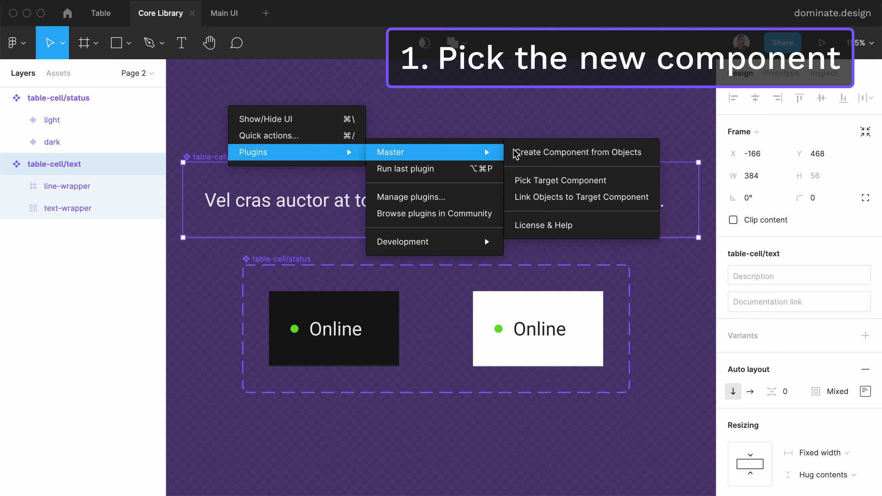
click(546, 181)
key(super+alt+Left)
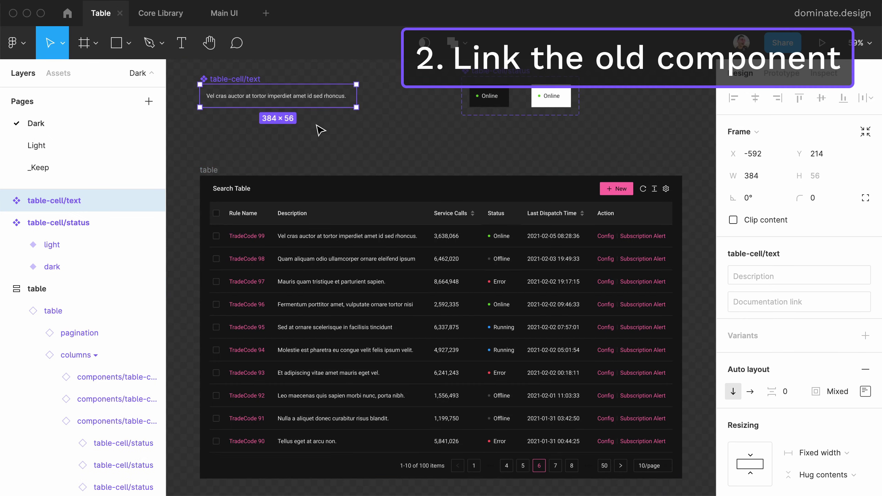
right_click(246, 137)
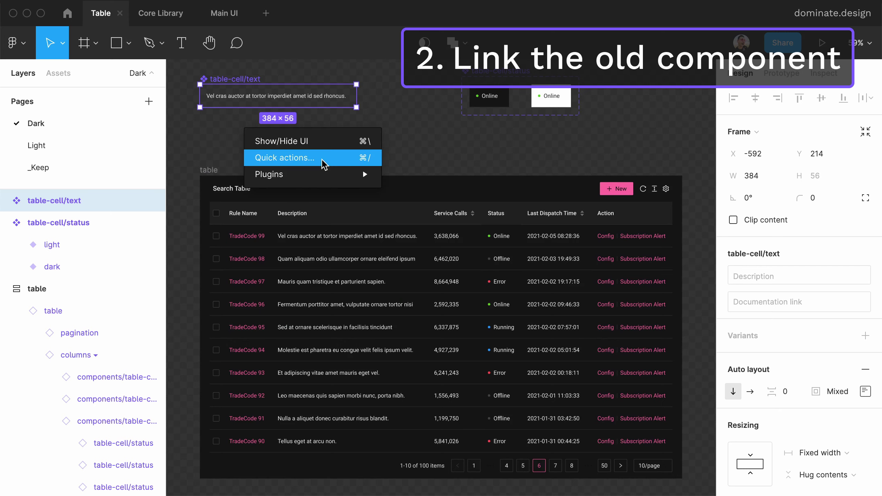
mouse_move(347, 174)
mouse_move(404, 173)
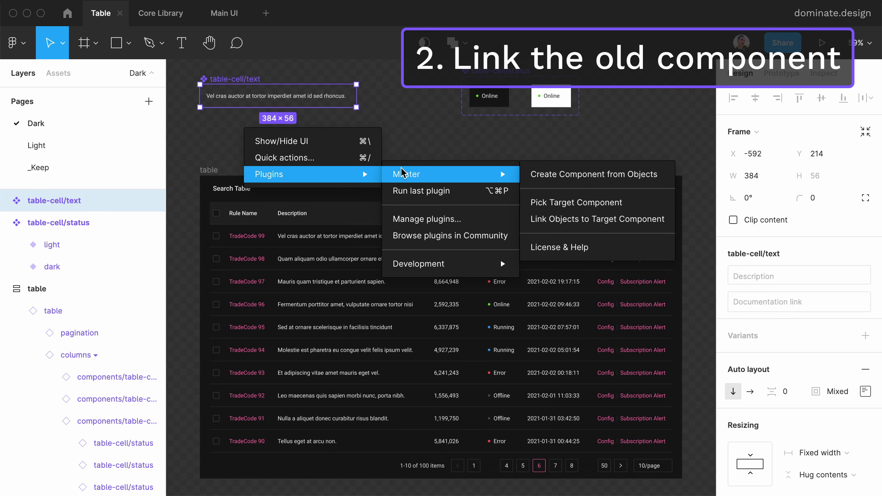
click(580, 220)
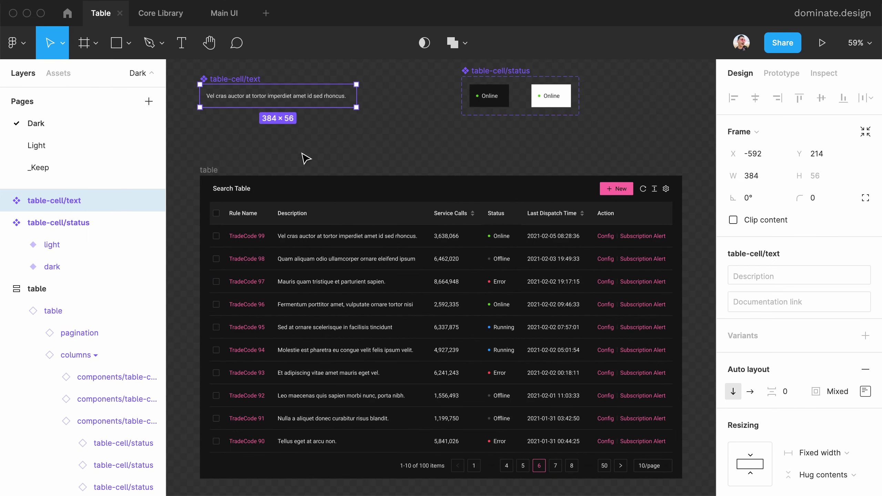
scroll(305, 158, down, 1)
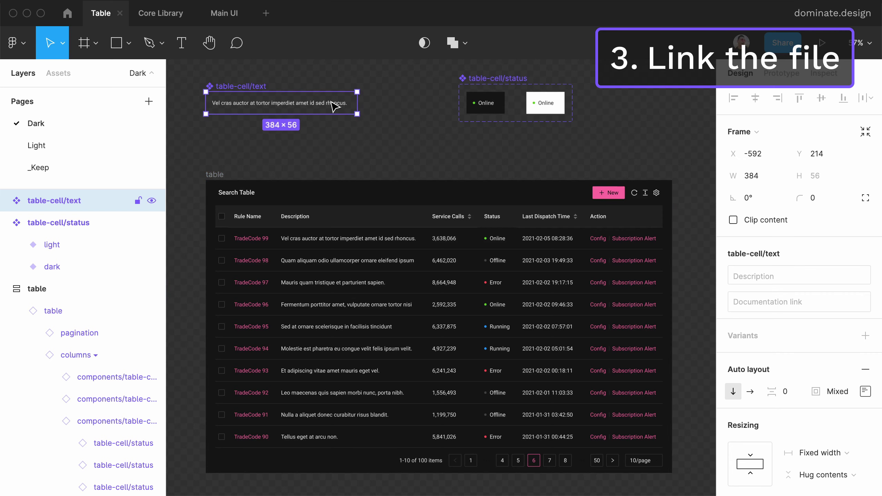
Link the 10 Main UI description cells to table-cell/text, then check TradeCode 98's main component.
click(222, 16)
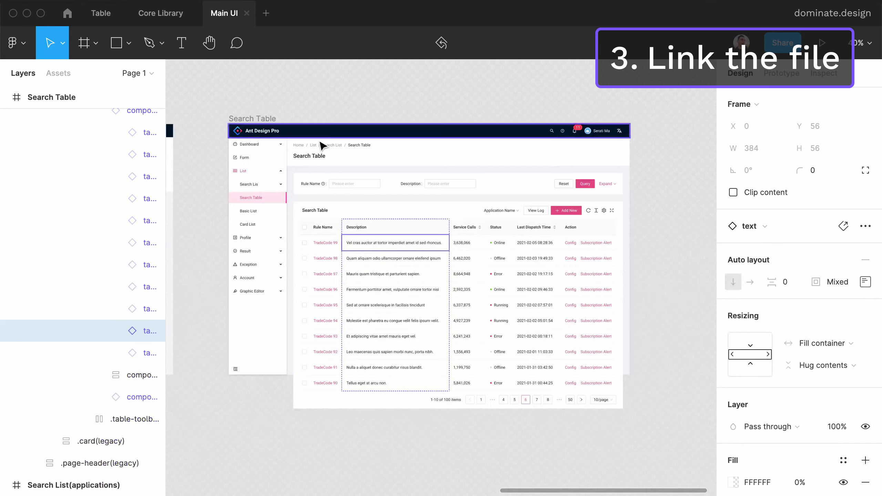
click(332, 96)
scroll(332, 96, left, 1)
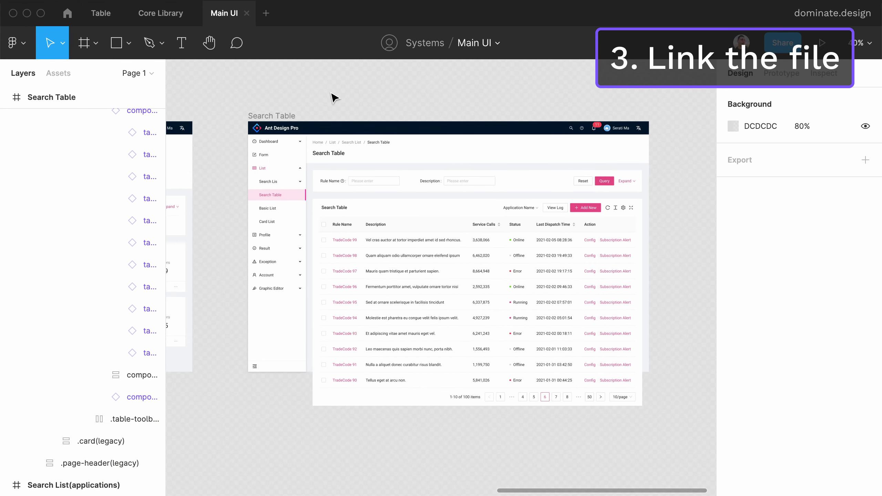
right_click(332, 94)
mouse_move(385, 135)
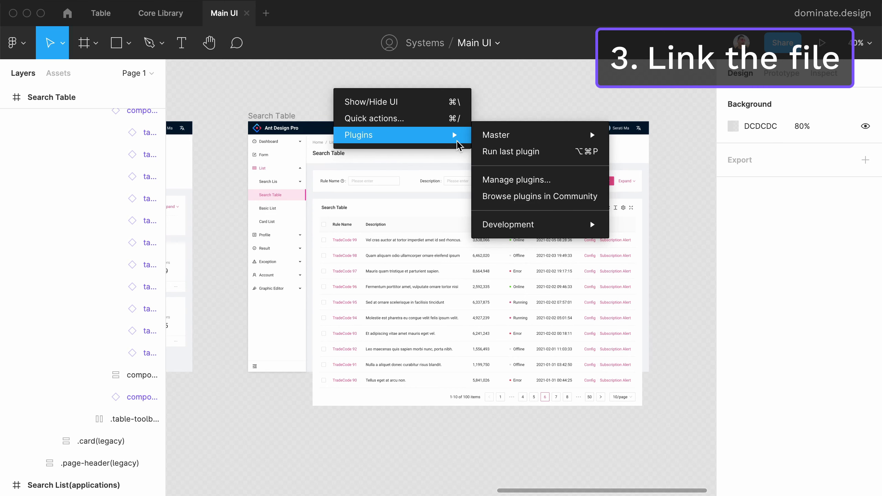
mouse_move(508, 140)
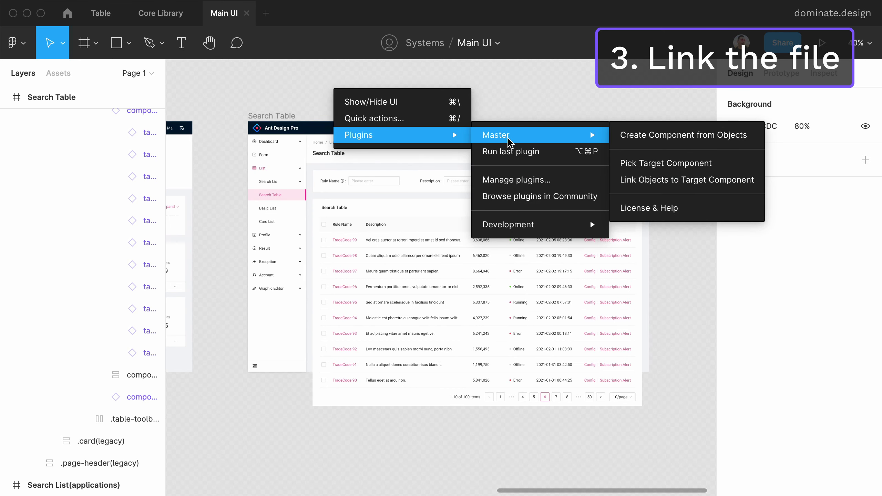
click(659, 189)
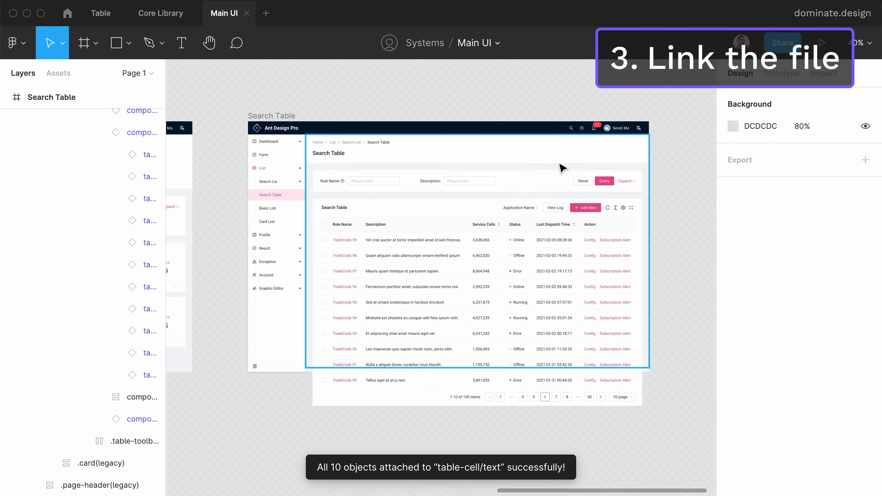
super+click(470, 258)
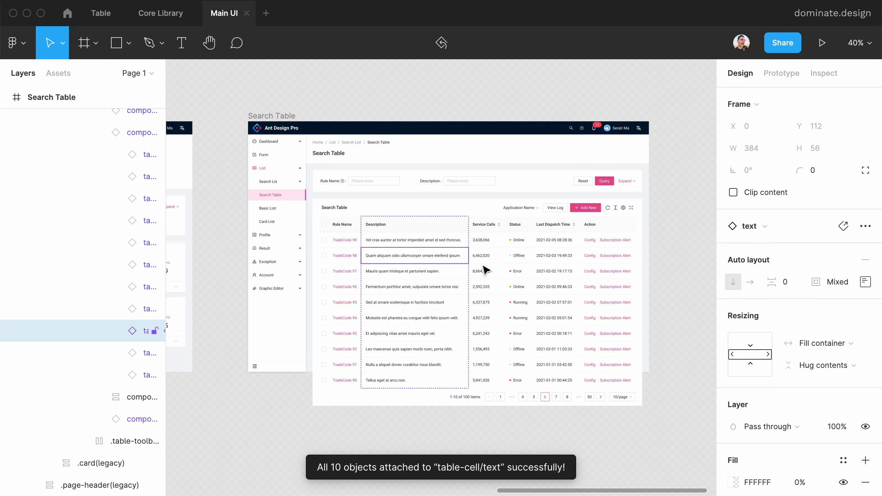
click(844, 228)
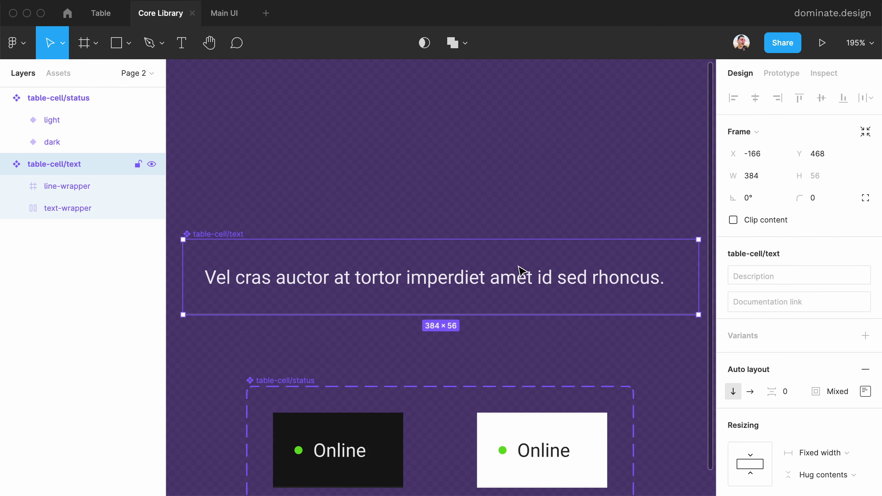
Trace Main UI's Online status cell to its main component, table-cell/status in the Table file, then show Core Library.
key(alt+super+Left)
click(382, 146)
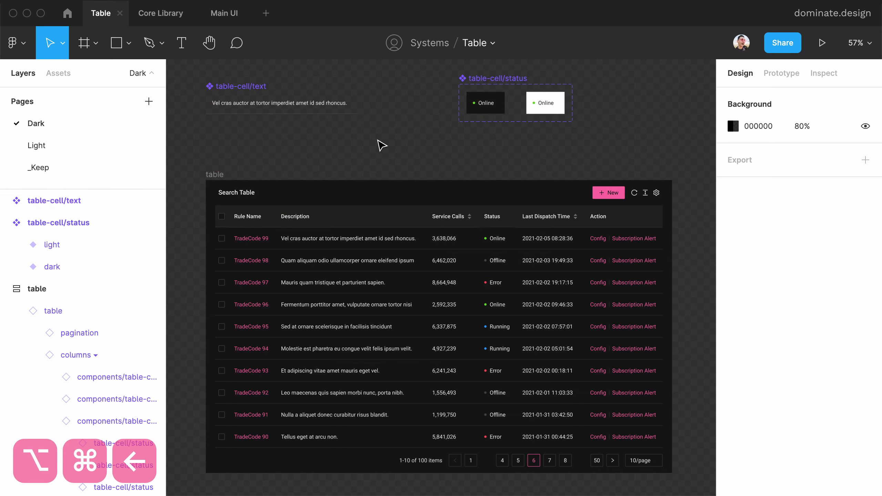
click(217, 10)
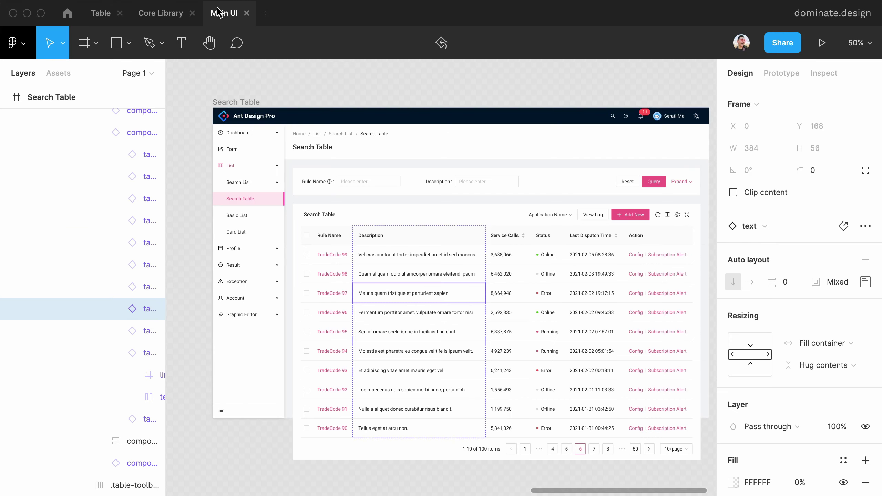
scroll(543, 266, up, 5)
super+click(536, 243)
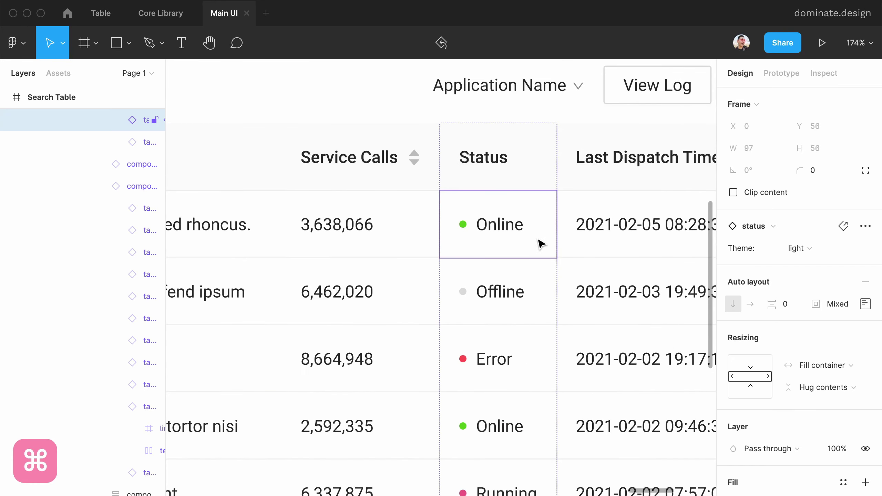
click(842, 226)
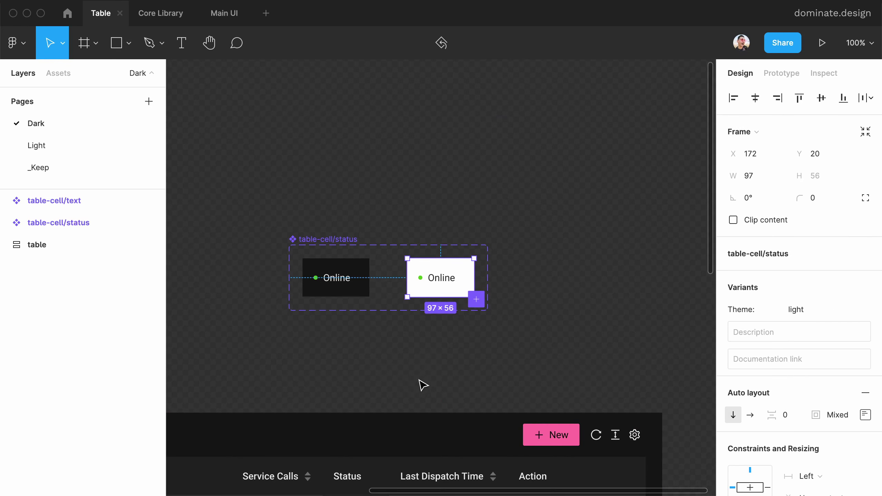
key(shift+1)
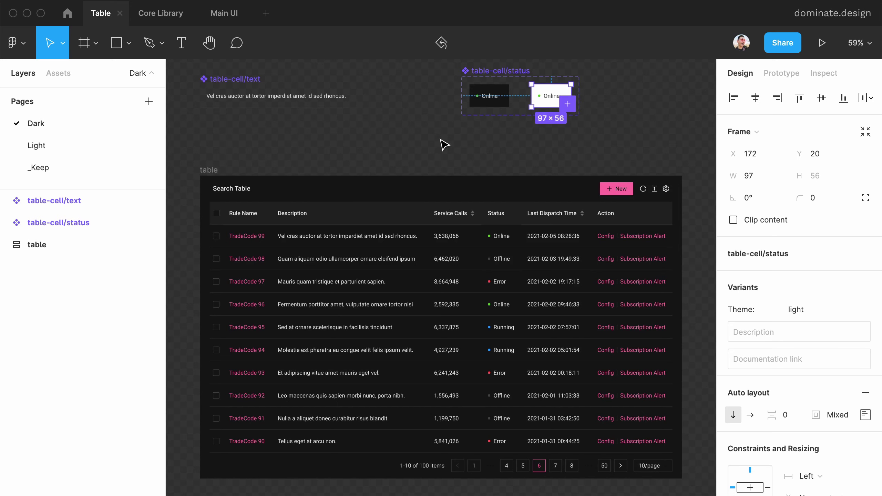
key(ctrl+Tab)
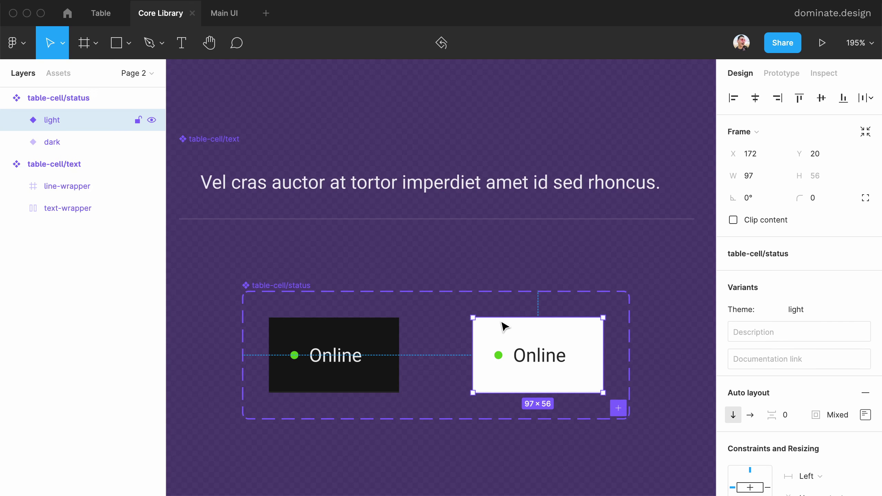
Set Core Library's Theme=light status variant as the Master plugin's target component.
right_click(409, 253)
mouse_move(464, 290)
mouse_move(590, 290)
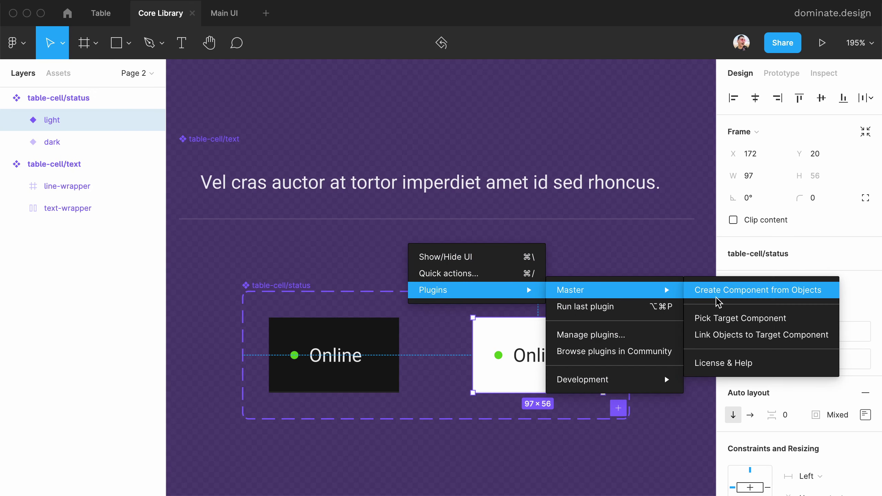
click(721, 317)
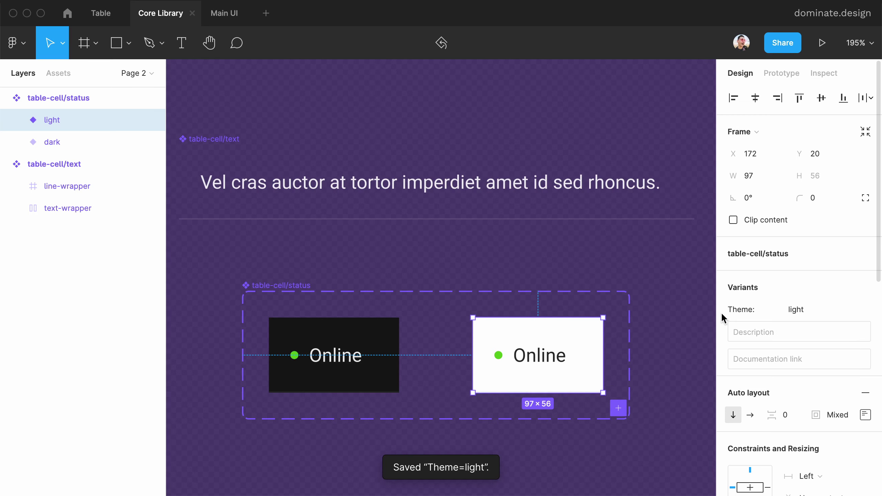
Link the selected Main UI status cell to the Master target component.
click(228, 19)
right_click(547, 228)
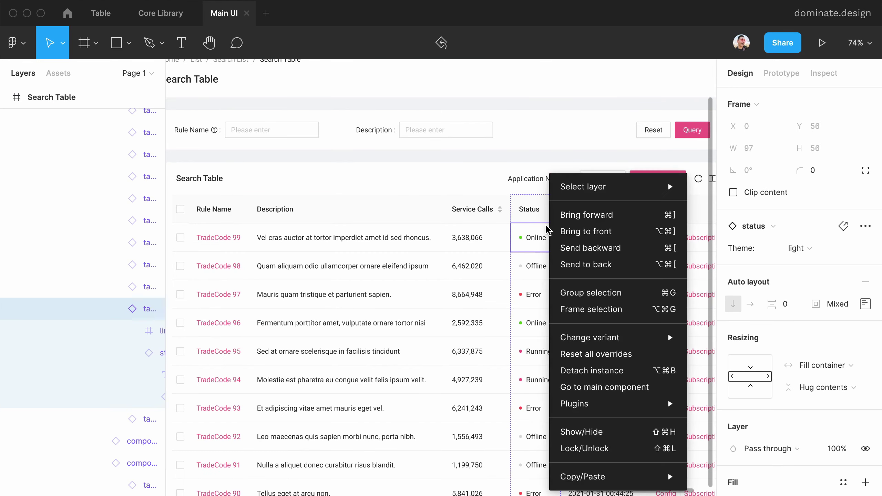
mouse_move(646, 402)
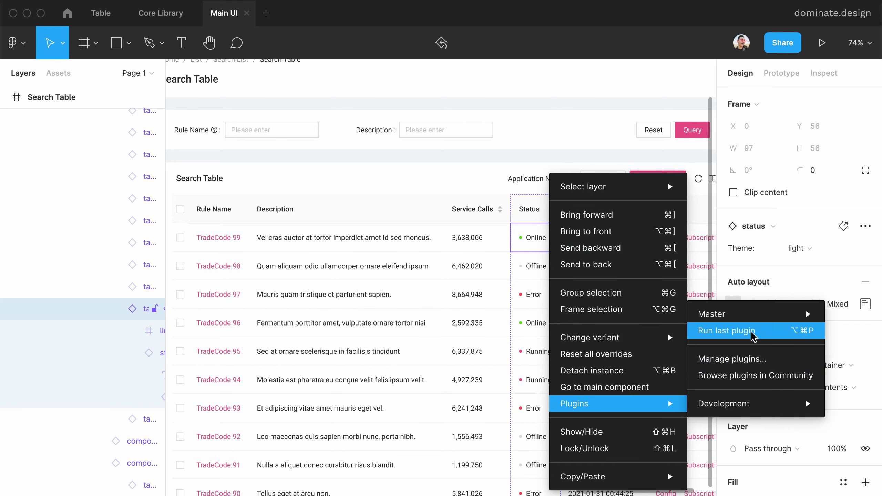
mouse_move(742, 313)
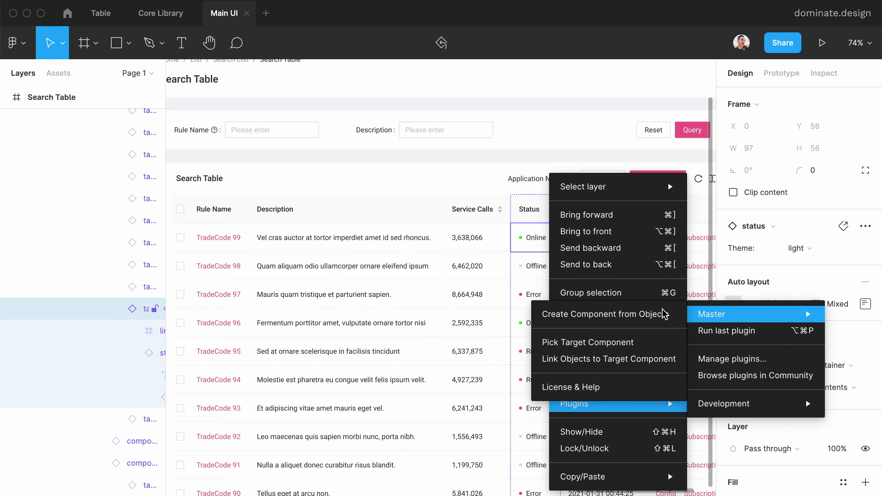
click(585, 365)
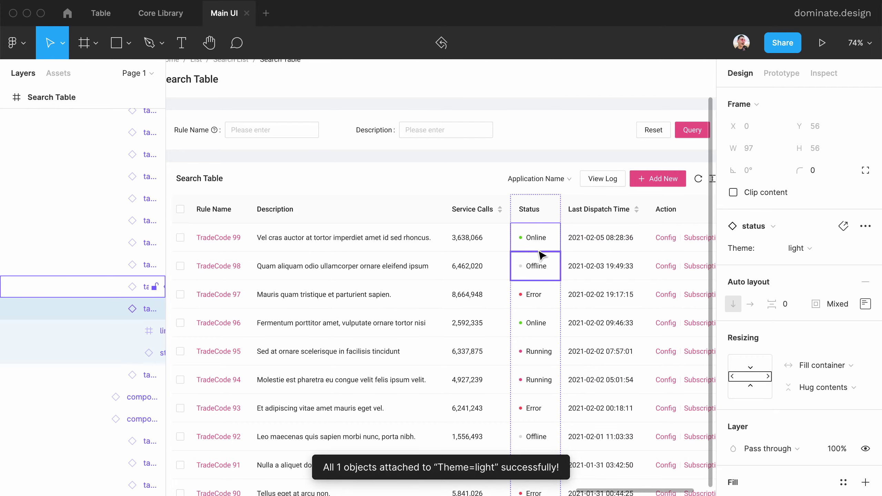
scroll(540, 255, down, 3)
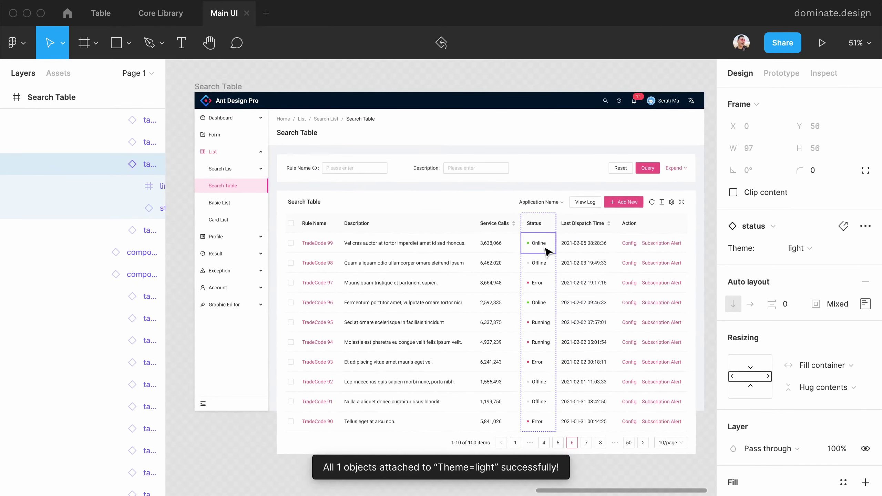
Rerun Master to link the remaining status cells, then check the Offline cell's main component.
key(Escape)
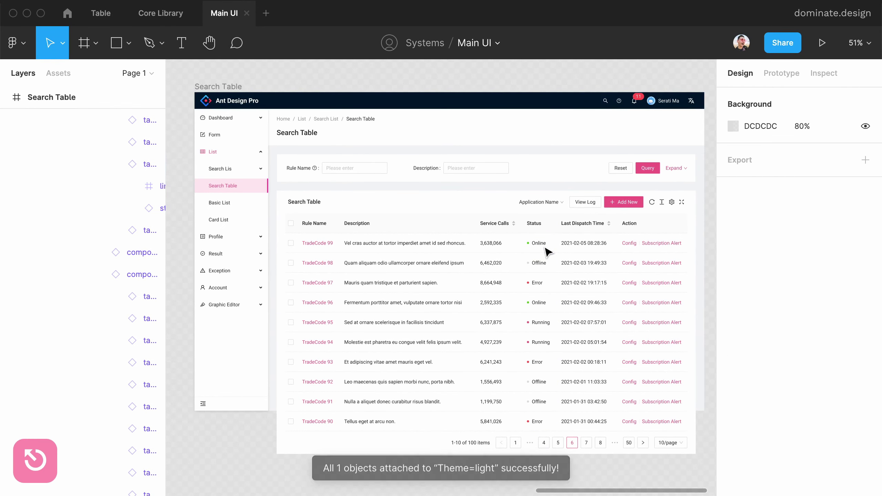
key(alt+super+p)
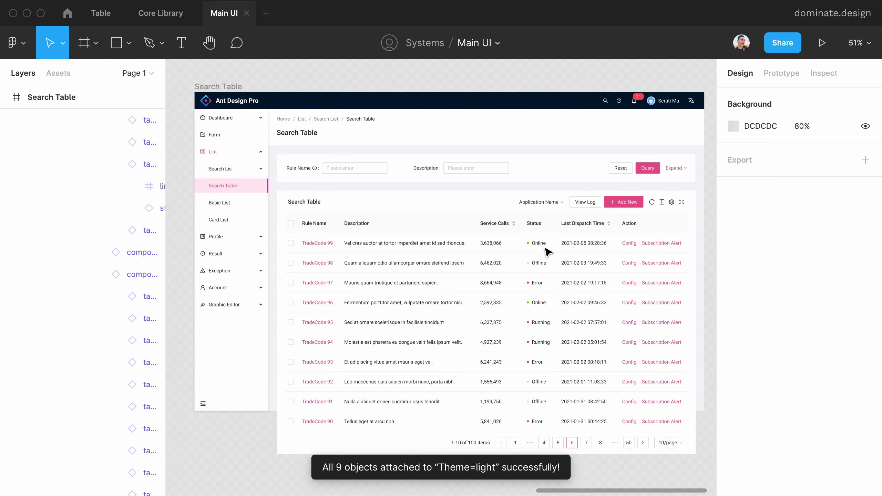
super+click(551, 263)
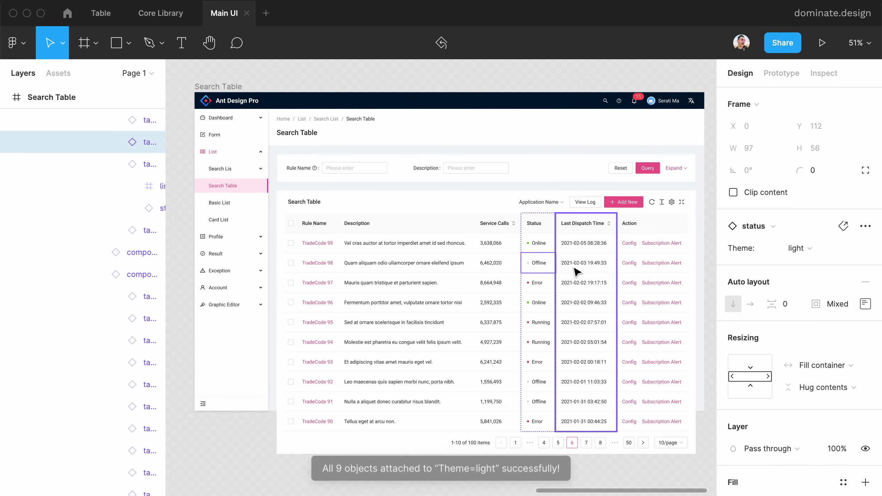
click(843, 226)
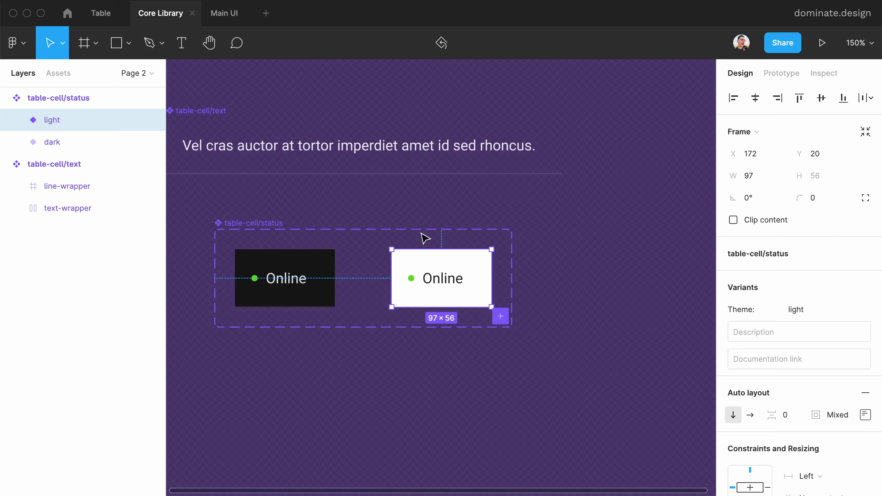
Confirm a Running status cell also traces to Core Library's Theme=light status variant.
key(super+alt+Right)
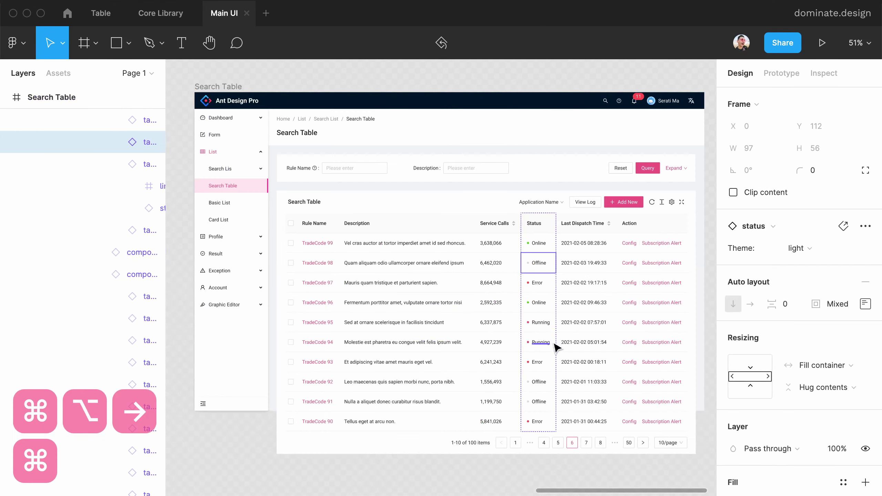
super+click(553, 322)
click(842, 226)
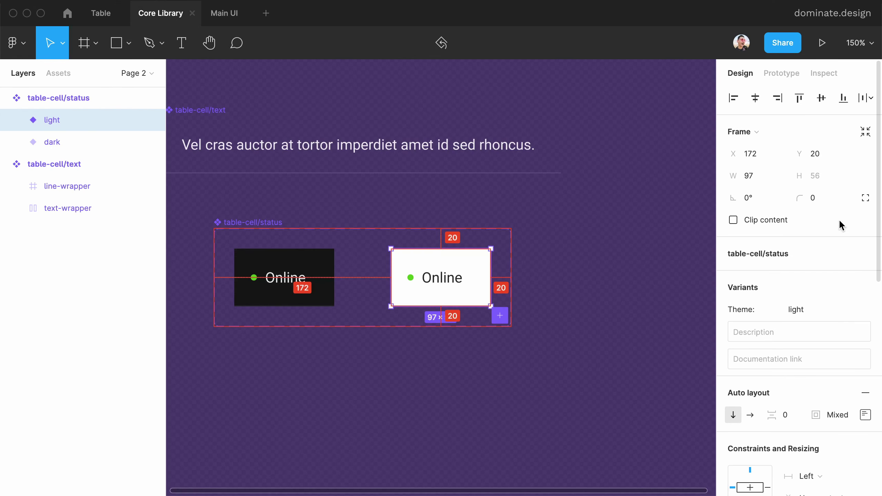
key(super+alt+Right)
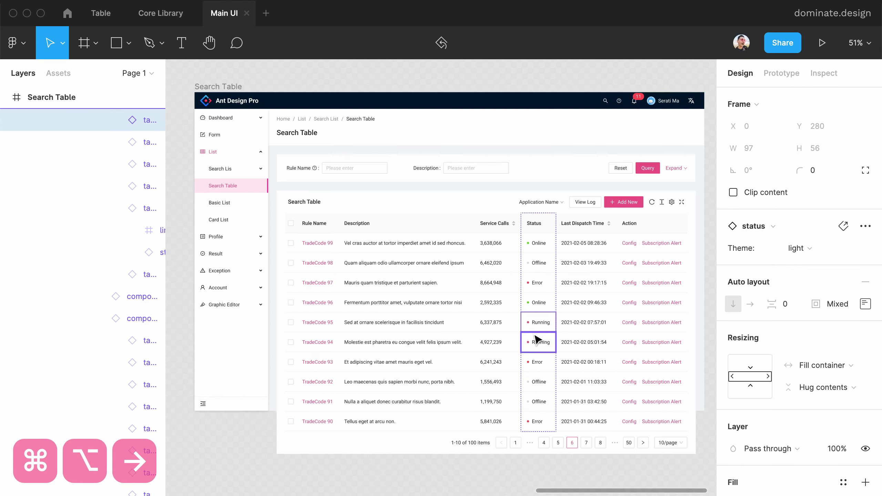
scroll(537, 338, down, 3)
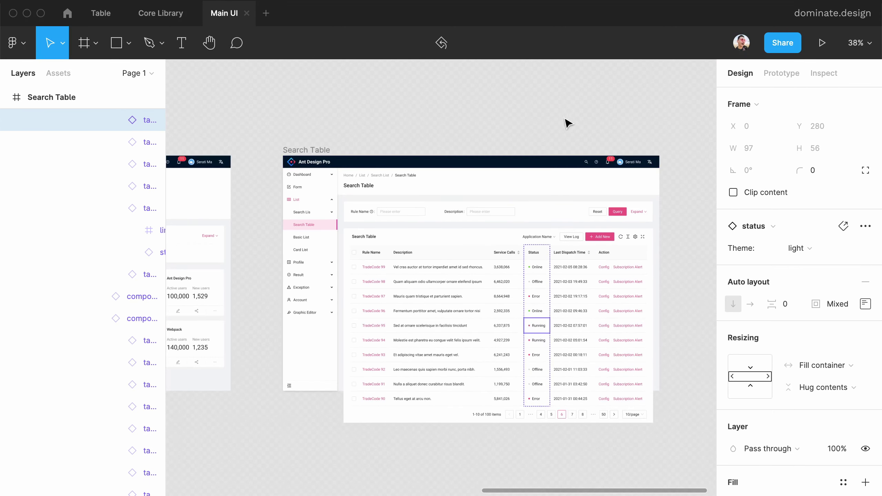
click(518, 110)
right_click(331, 99)
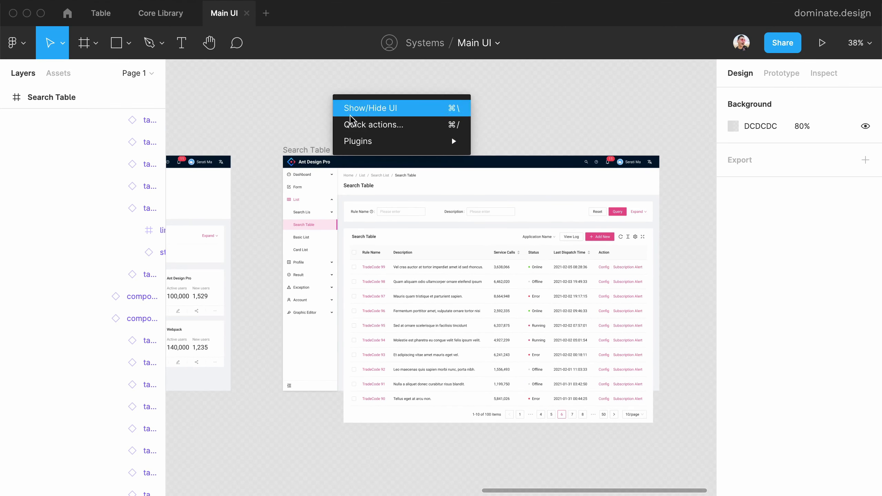
mouse_move(427, 140)
mouse_move(538, 141)
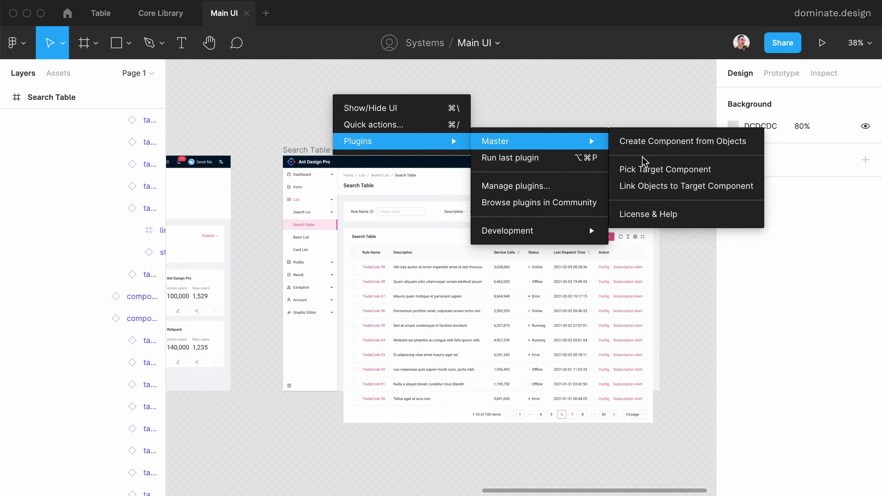
key(Escape)
key(Escape)
key(Escape)
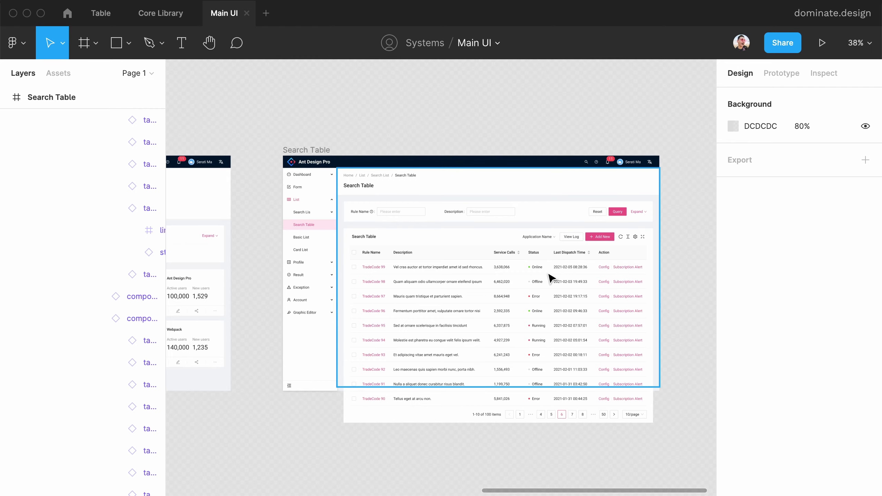
scroll(552, 271, up, 5)
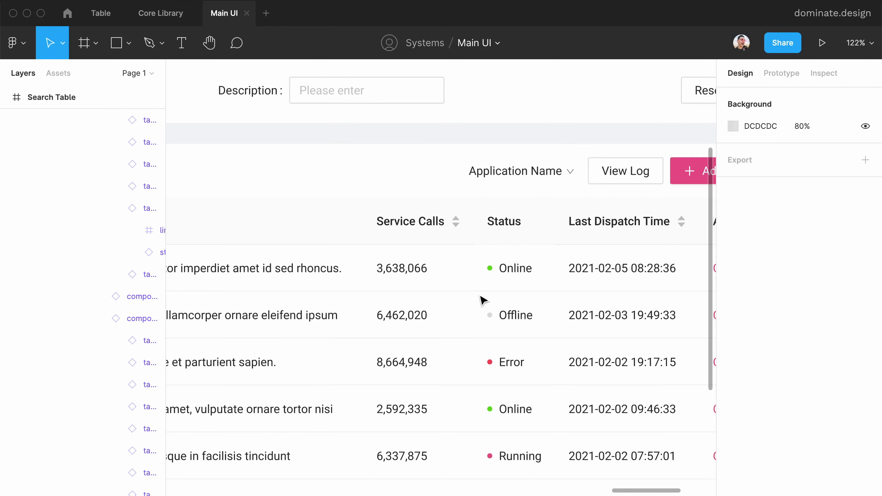